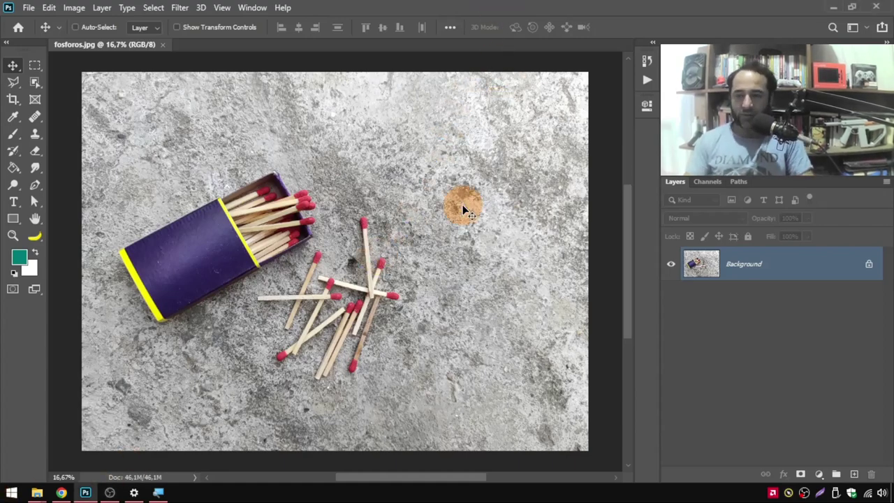
# Step: Try Select Subject on the matchbox and matches, then clear the selection
pyautogui.scroll(2, 299, 359)
pyautogui.scroll(2, 308, 294)
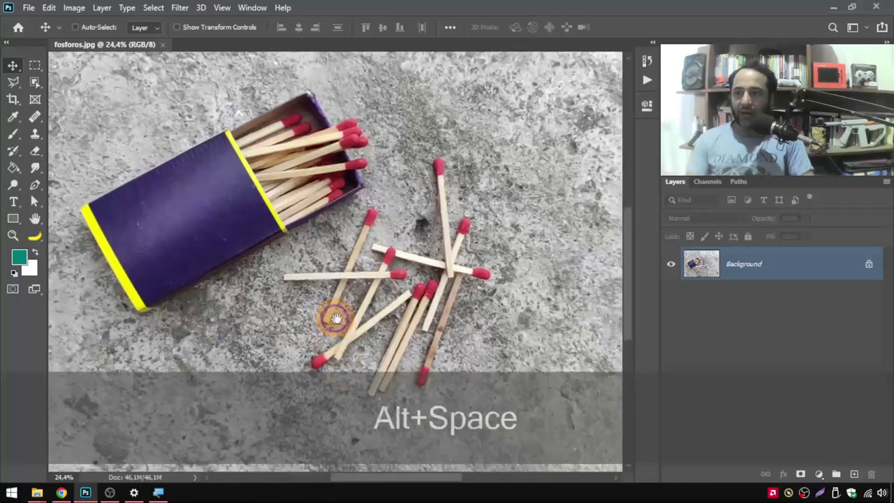
pyautogui.moveTo(330, 234); pyautogui.dragTo(318, 232)
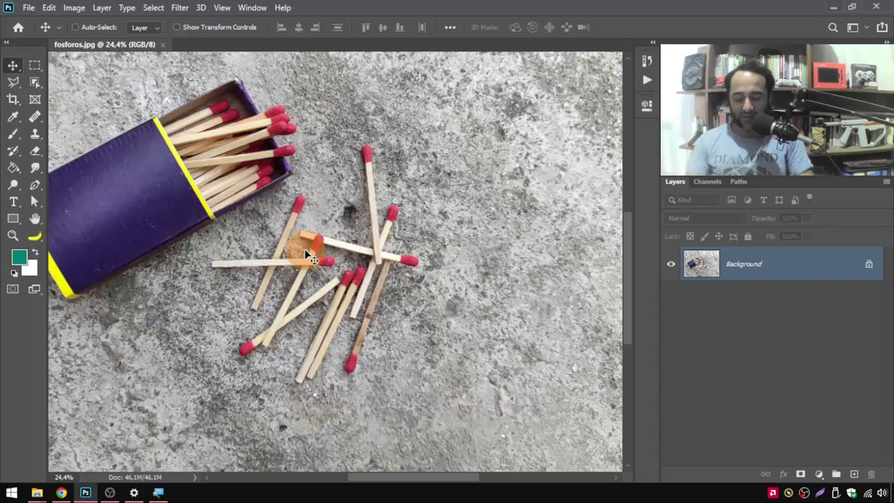
pyautogui.scroll(-2, 304, 249)
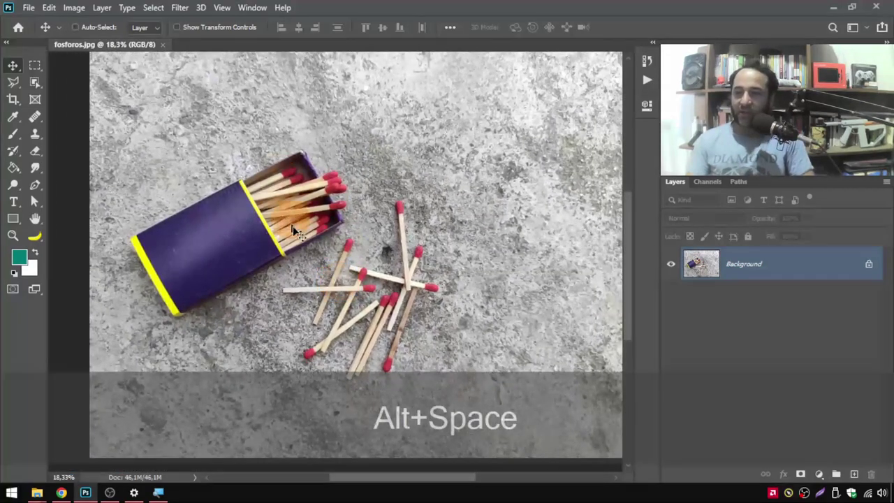
pyautogui.moveTo(339, 279); pyautogui.dragTo(331, 276)
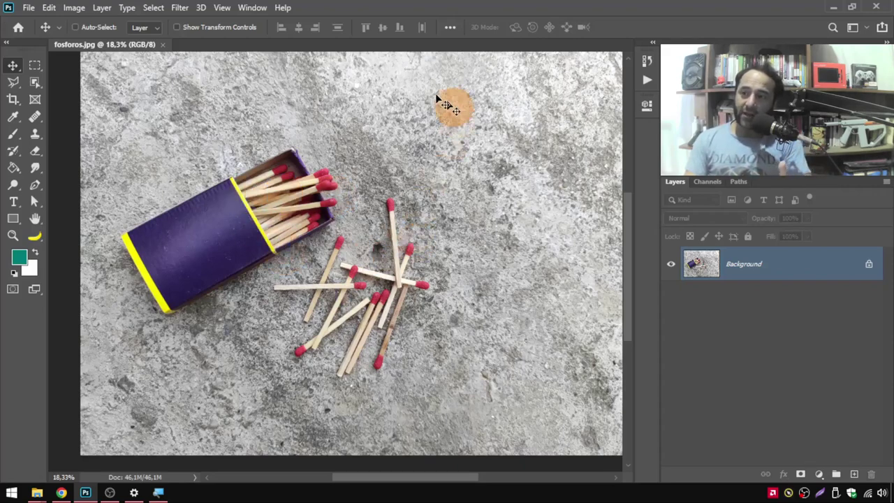
pyautogui.click(155, 9)
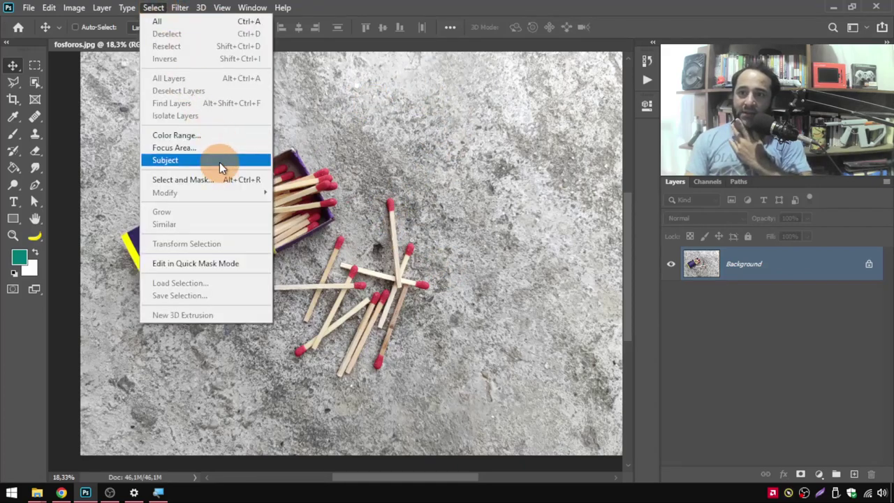
pyautogui.click(219, 161)
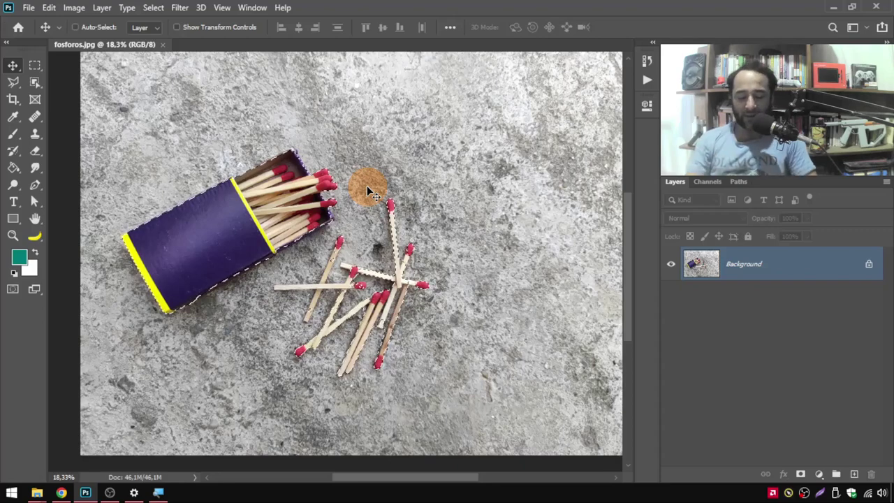
pyautogui.click(153, 8)
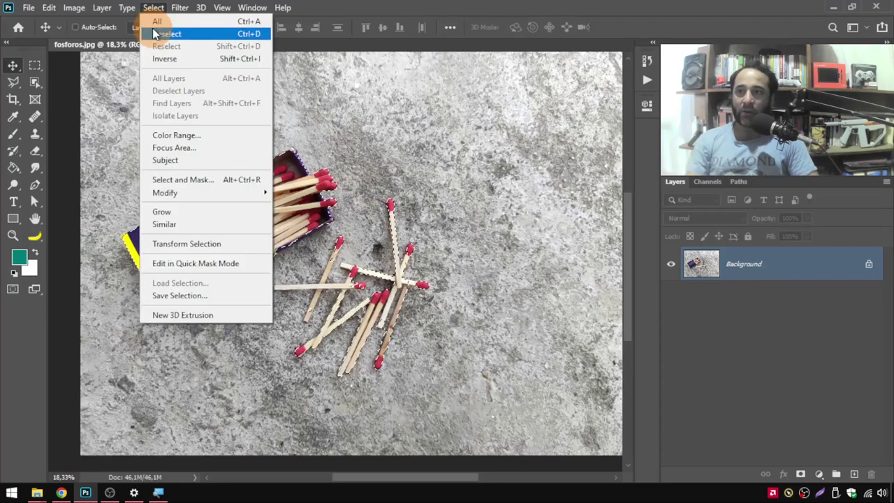
pyautogui.click(157, 34)
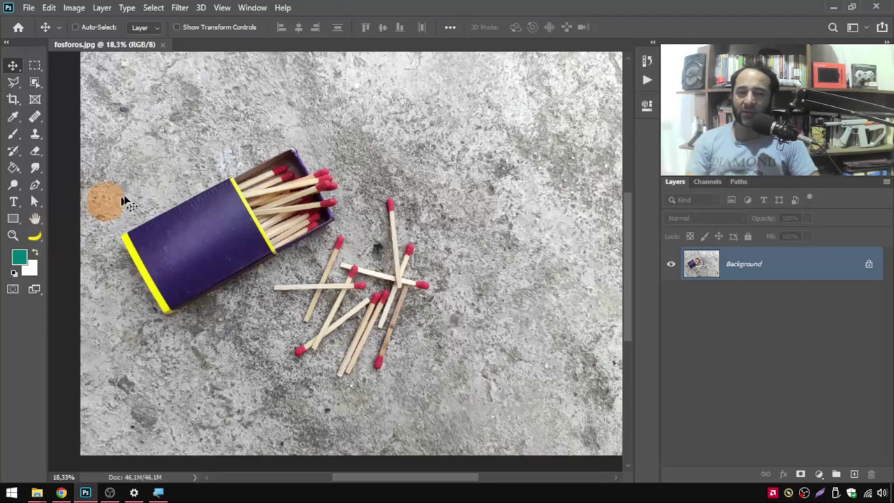
# Step: Enter Quick Mask mode with a much larger brush at 100% hardness
pyautogui.click(13, 291)
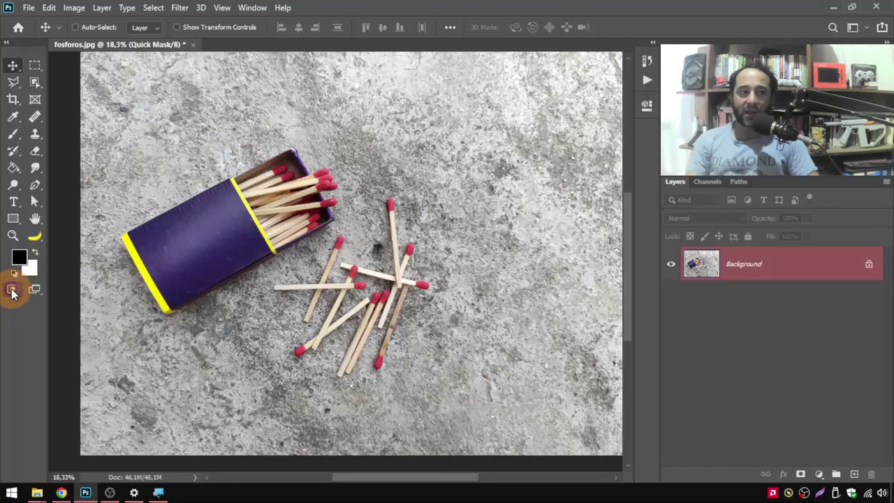
pyautogui.click(13, 134)
pyautogui.rightClick(149, 114)
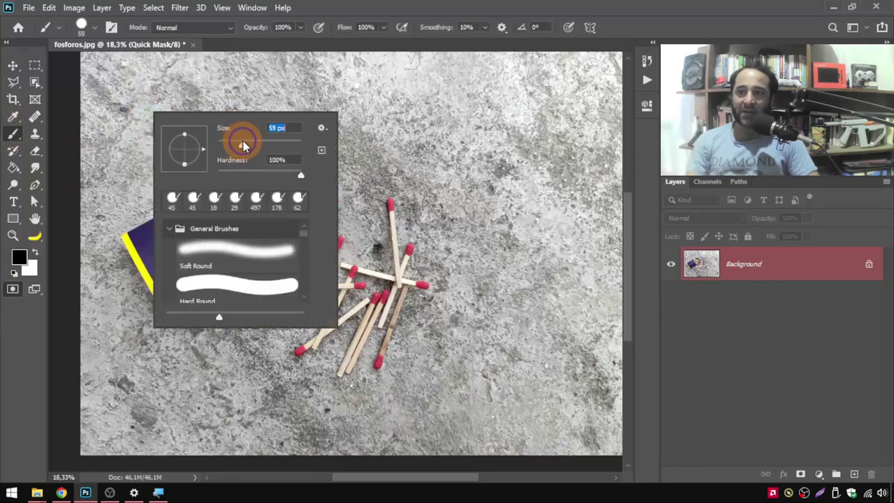
pyautogui.moveTo(243, 144); pyautogui.dragTo(271, 145)
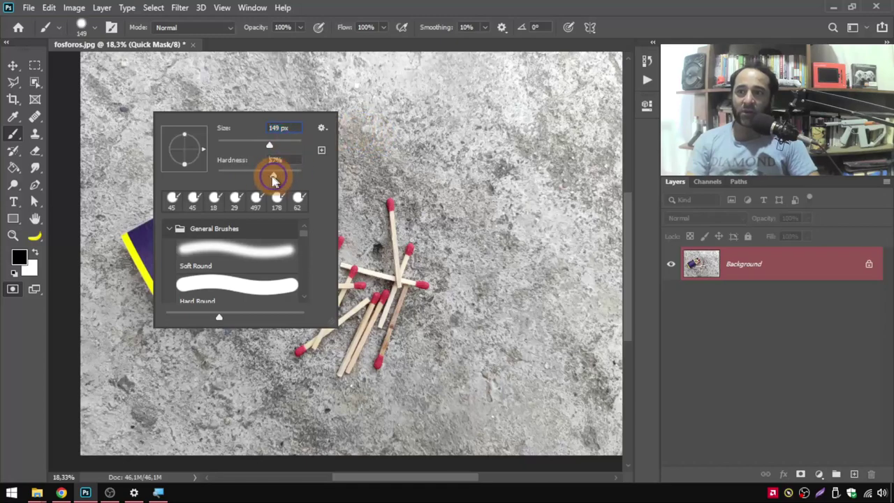
pyautogui.moveTo(279, 180); pyautogui.dragTo(349, 180)
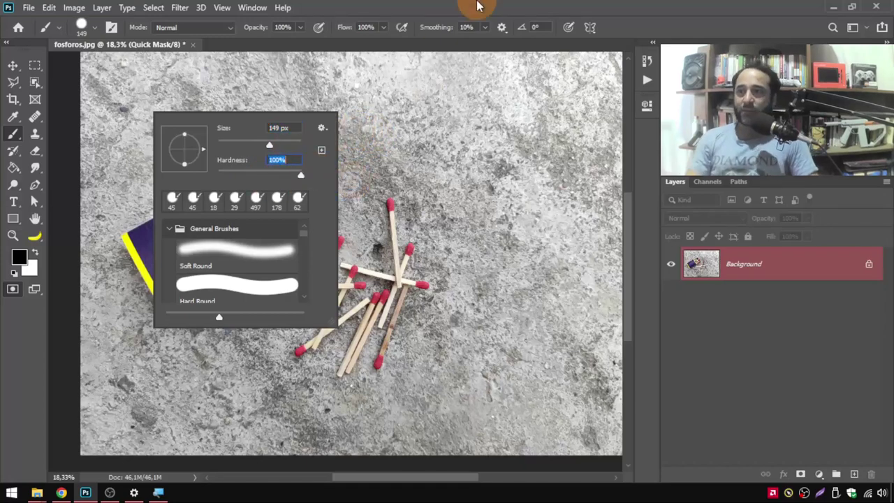
pyautogui.press('Return')
# Step: Paint red mask along the matchbox edge, then over the lower label and yellow end at 202 px
pyautogui.moveTo(293, 145)
pyautogui.mouseDown()
pyautogui.moveTo(125, 235)
pyautogui.moveTo(290, 149)
pyautogui.moveTo(309, 155)
pyautogui.moveTo(340, 210)
pyautogui.moveTo(233, 261)
pyautogui.moveTo(271, 256)
pyautogui.moveTo(161, 311)
pyautogui.moveTo(180, 309)
pyautogui.mouseUp()
pyautogui.rightClick(264, 209)
pyautogui.moveTo(381, 243); pyautogui.dragTo(392, 242)
pyautogui.press('Return')
pyautogui.moveTo(207, 263)
pyautogui.mouseDown()
pyautogui.moveTo(144, 300)
pyautogui.moveTo(135, 253)
pyautogui.moveTo(143, 265)
pyautogui.moveTo(131, 278)
pyautogui.moveTo(160, 313)
pyautogui.moveTo(132, 243)
pyautogui.moveTo(114, 251)
pyautogui.moveTo(178, 252)
pyautogui.mouseUp()
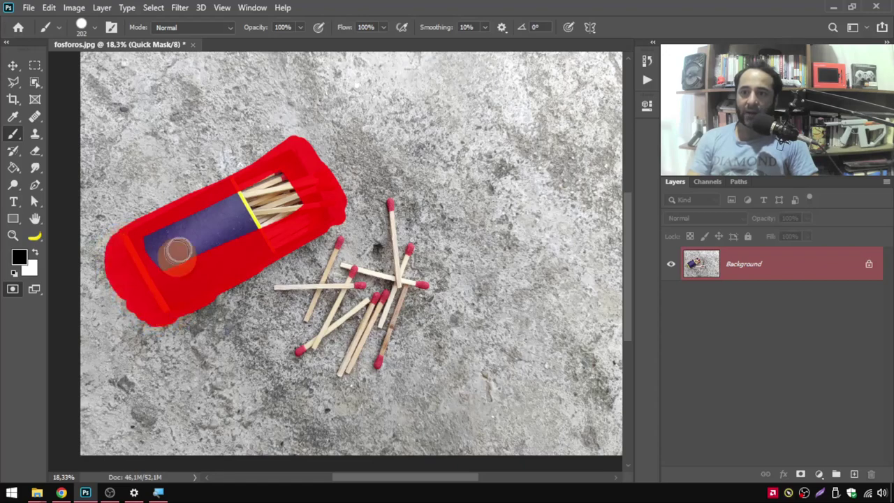
pyautogui.click(13, 168)
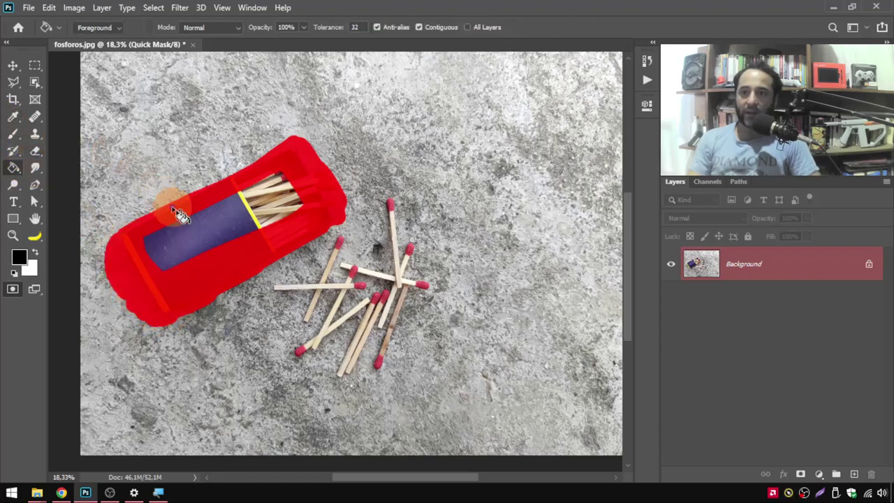
# Step: Fill the unpainted blue label with mask using the Paint Bucket and zoom in to check coverage
pyautogui.click(218, 235)
pyautogui.scroll(2, 179, 252)
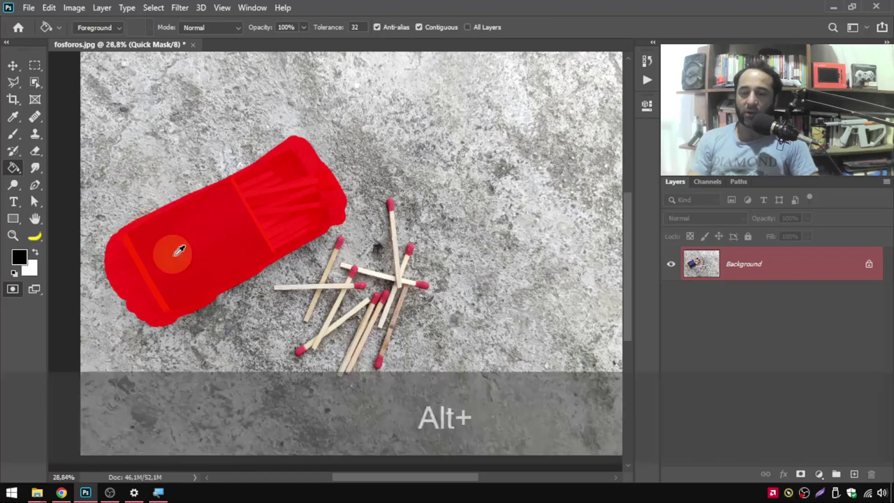
pyautogui.scroll(3, 184, 246)
pyautogui.scroll(2, 196, 241)
pyautogui.hotkey('ctrl', 'alt', 'z')
pyautogui.moveTo(200, 238); pyautogui.dragTo(371, 188)
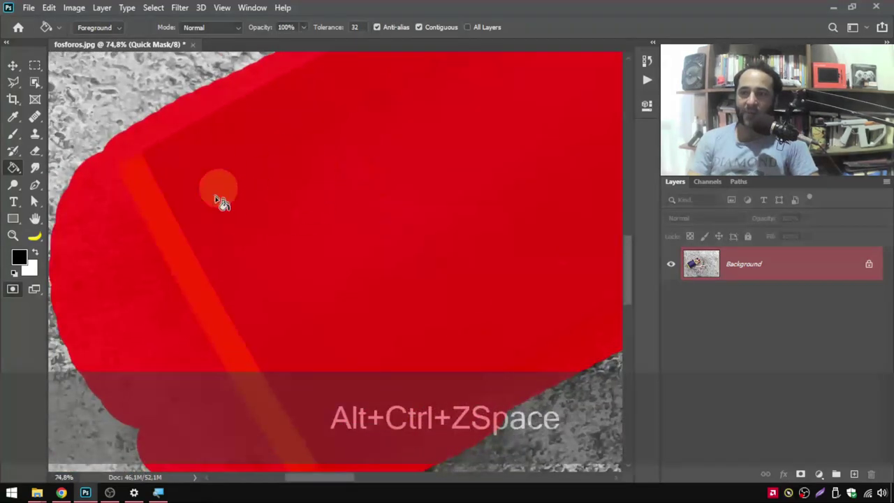
# Step: Zoom back out and convert the mask to a selection, bringing up Quick Mask Options
pyautogui.scroll(-2, 359, 226)
pyautogui.scroll(-1, 369, 230)
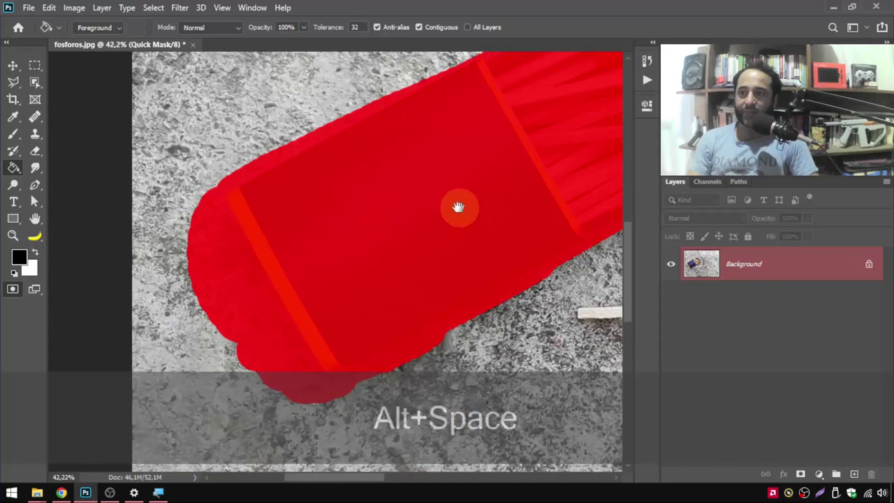
pyautogui.scroll(-1, 301, 239)
pyautogui.scroll(-1, 379, 240)
pyautogui.scroll(-1, 399, 239)
pyautogui.scroll(-1, 328, 264)
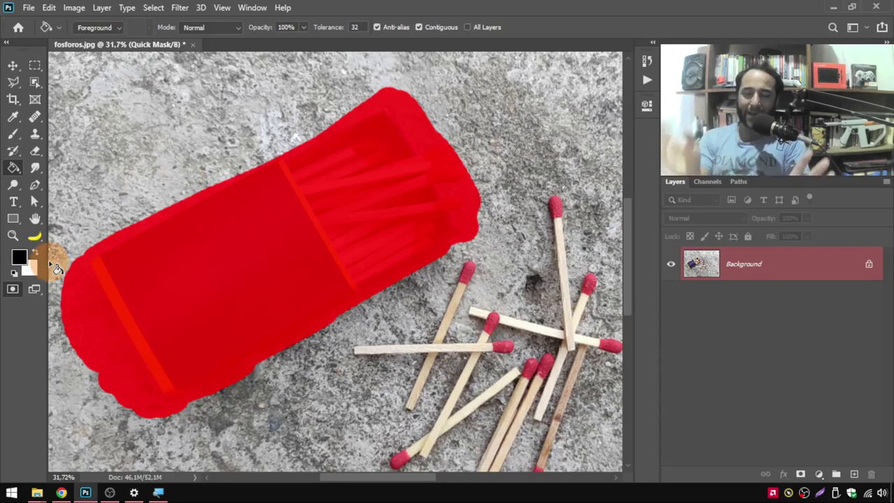
pyautogui.doubleClick(12, 290)
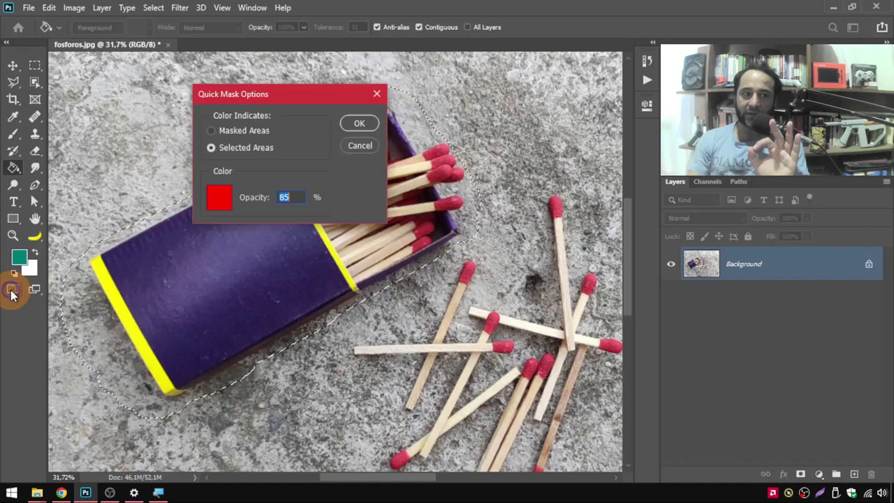
# Step: Try Masked Areas and a new overlay opacity in Quick Mask Options, then keep Selected Areas and close
pyautogui.moveTo(280, 98)
pyautogui.mouseDown()
pyautogui.moveTo(350, 168)
pyautogui.moveTo(315, 178)
pyautogui.moveTo(347, 147)
pyautogui.mouseUp()
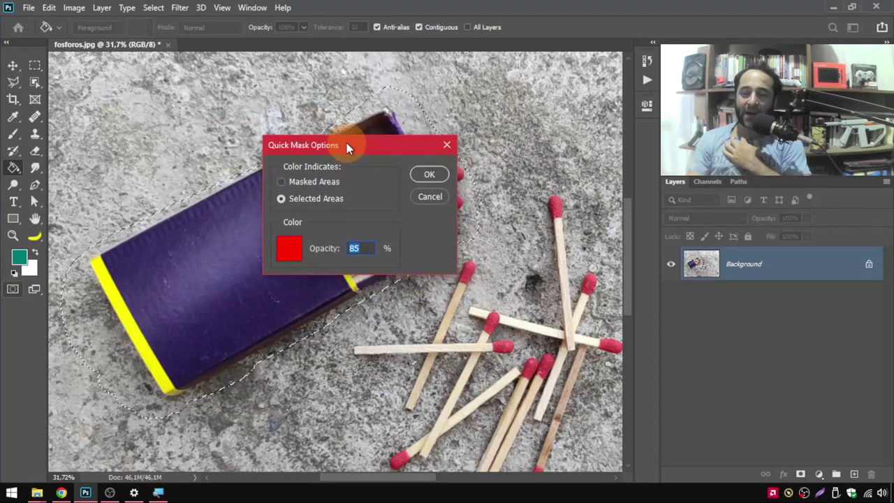
pyautogui.click(320, 183)
pyautogui.doubleClick(364, 248)
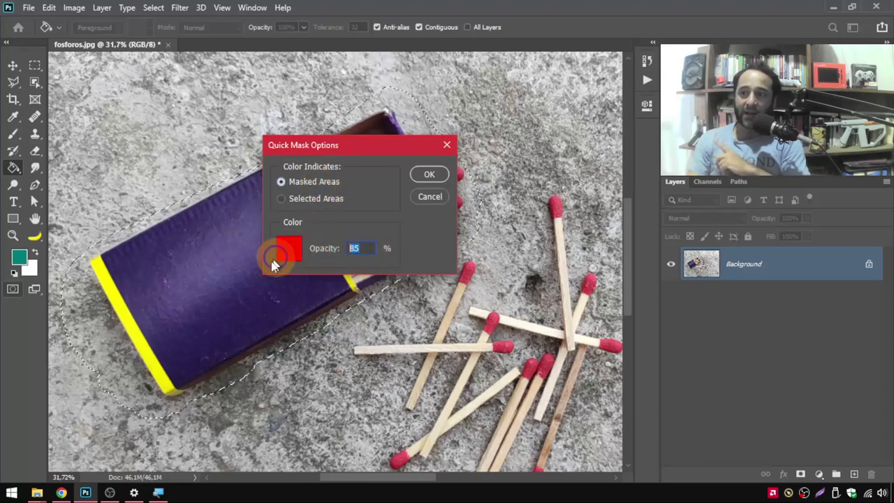
pyautogui.write('5')
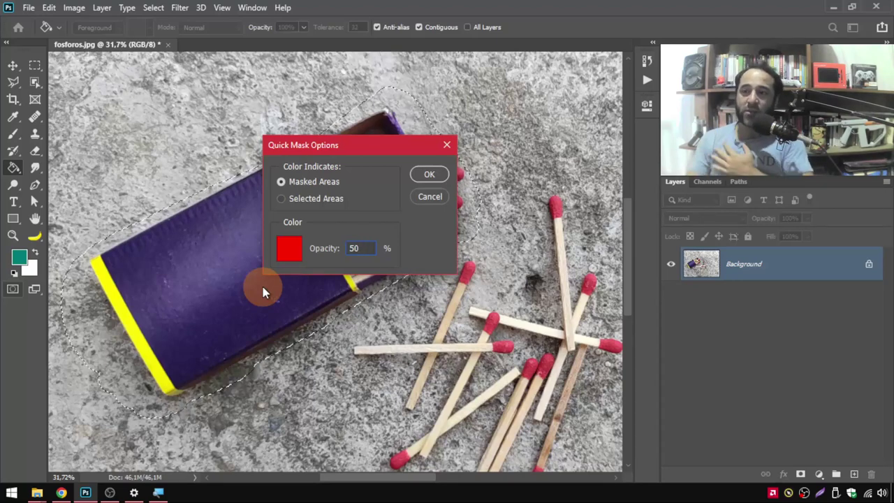
pyautogui.click(282, 198)
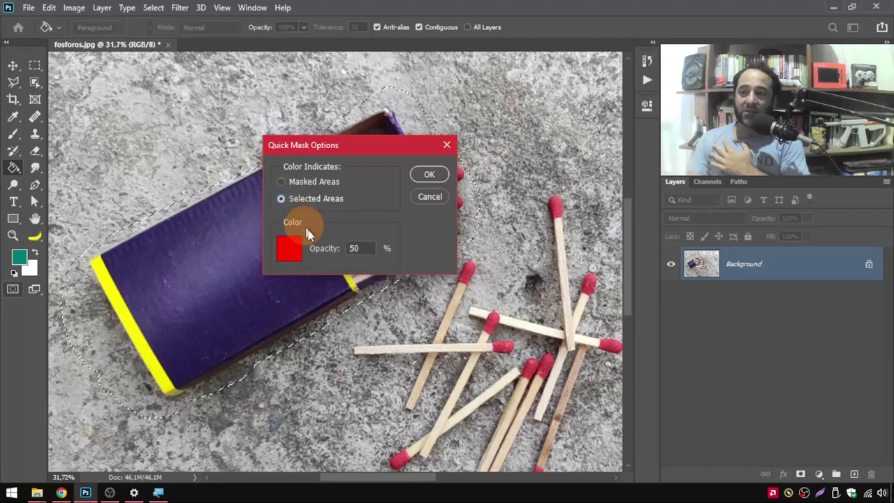
pyautogui.click(354, 248)
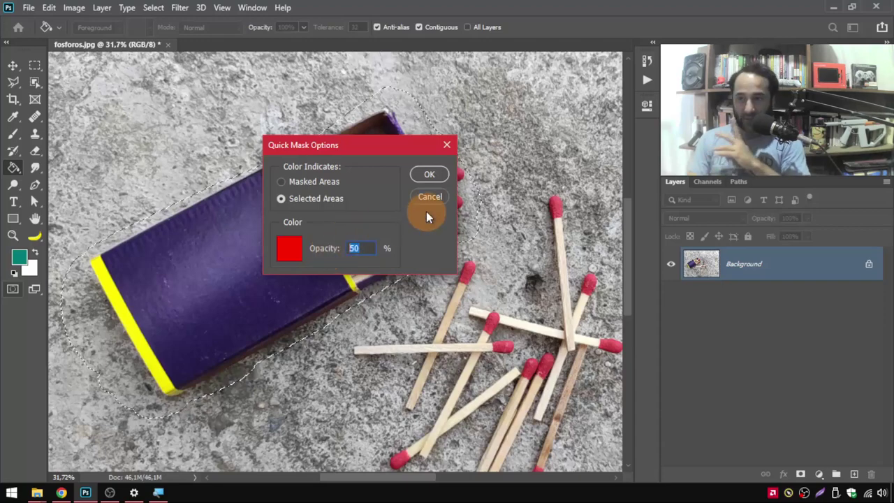
pyautogui.click(429, 175)
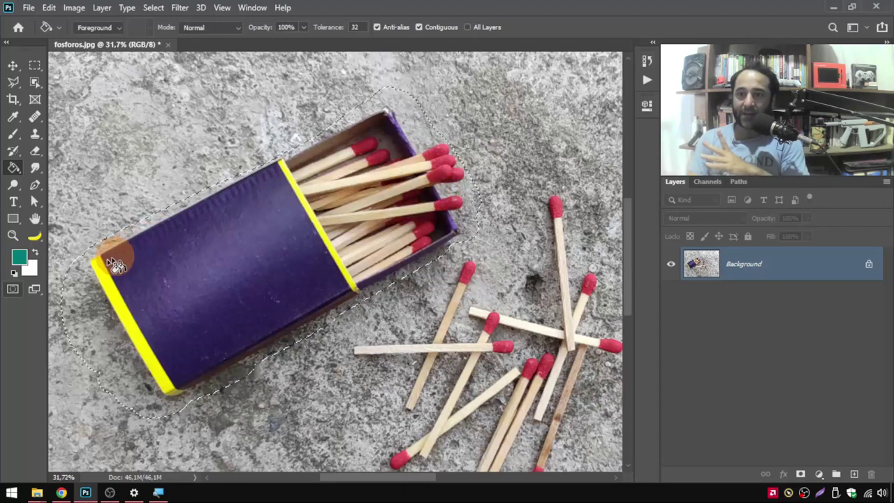
pyautogui.click(12, 289)
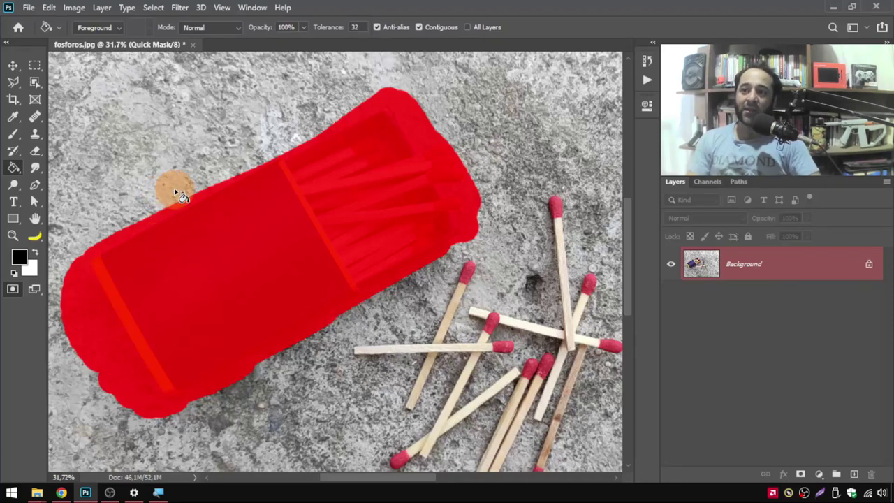
# Step: Zoom in with the Zoom tool to inspect the hard quick-mask edge along the matchbox
pyautogui.click(13, 235)
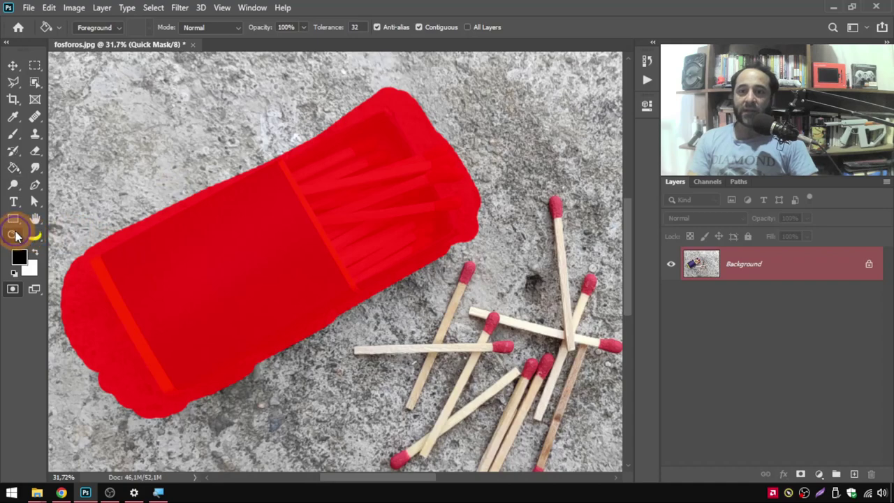
pyautogui.click(13, 290)
pyautogui.moveTo(110, 235)
pyautogui.mouseDown()
pyautogui.moveTo(151, 215)
pyautogui.moveTo(210, 226)
pyautogui.mouseUp()
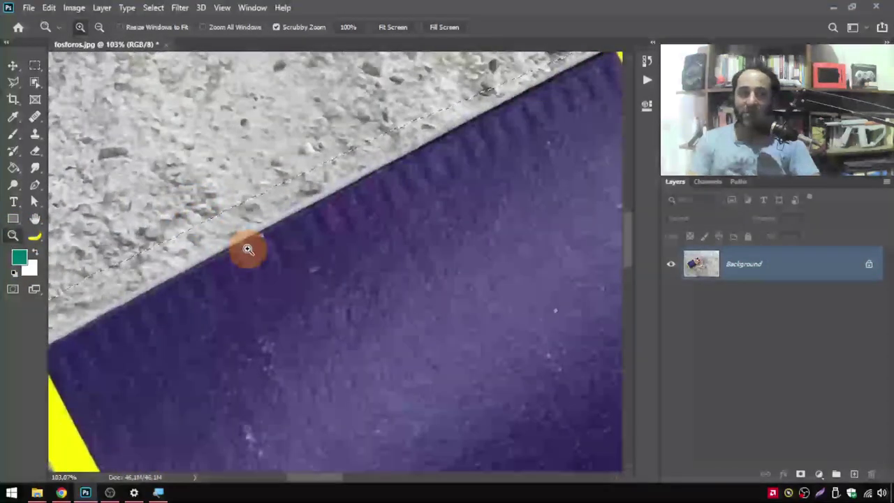
pyautogui.click(14, 290)
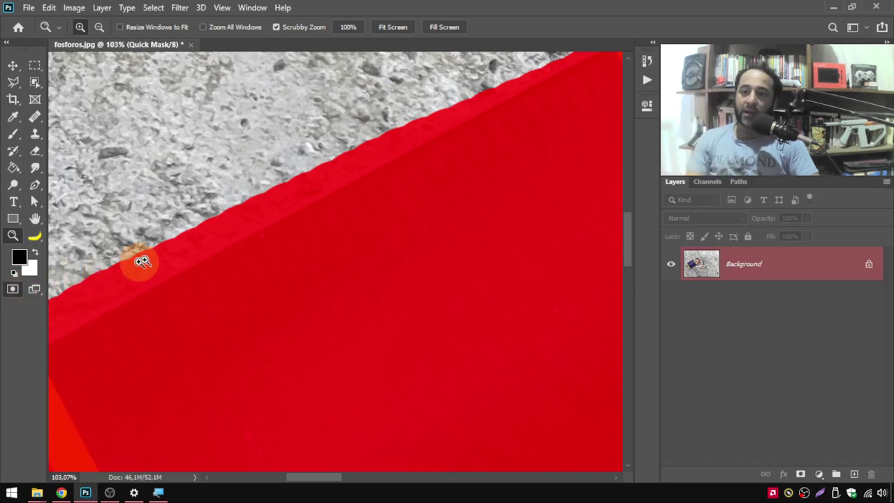
pyautogui.moveTo(140, 259); pyautogui.dragTo(214, 223)
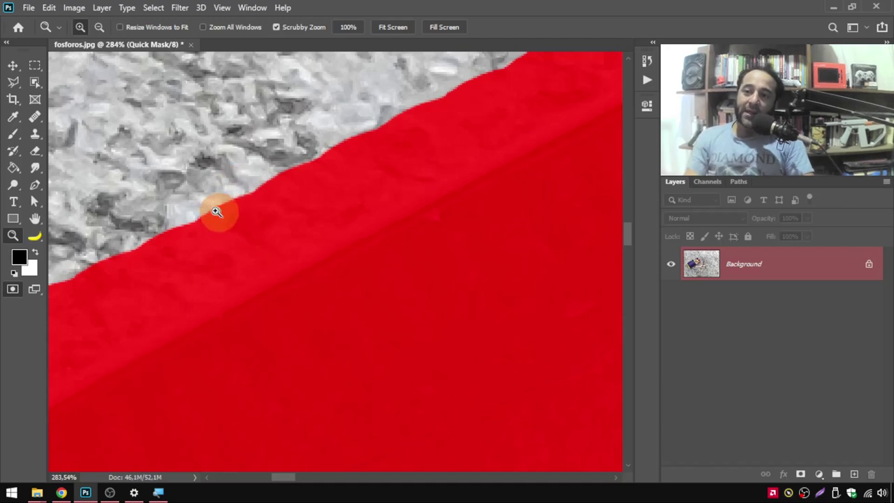
pyautogui.moveTo(222, 212); pyautogui.dragTo(242, 209)
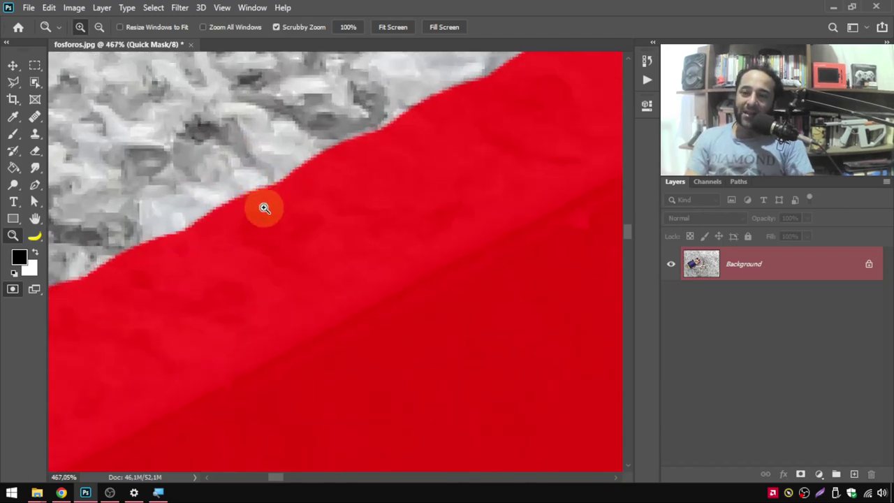
pyautogui.moveTo(264, 207)
pyautogui.mouseDown()
pyautogui.moveTo(197, 203)
pyautogui.moveTo(225, 202)
pyautogui.mouseUp()
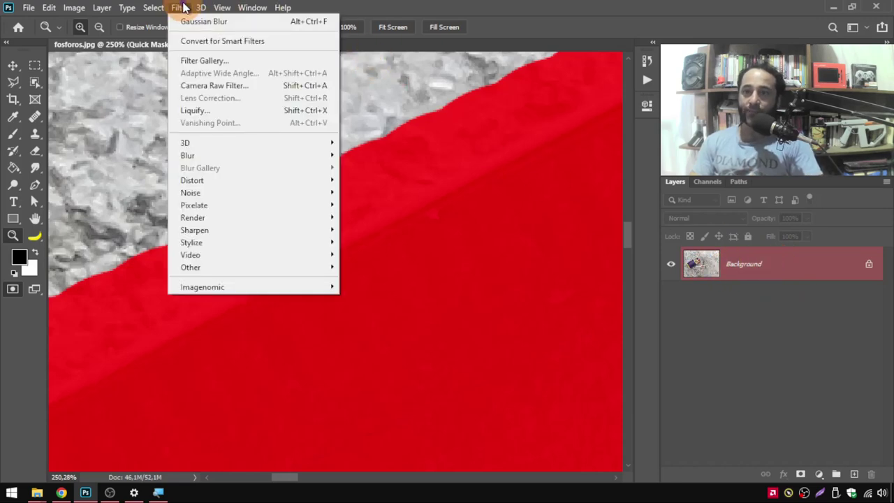
pyautogui.moveTo(209, 155)
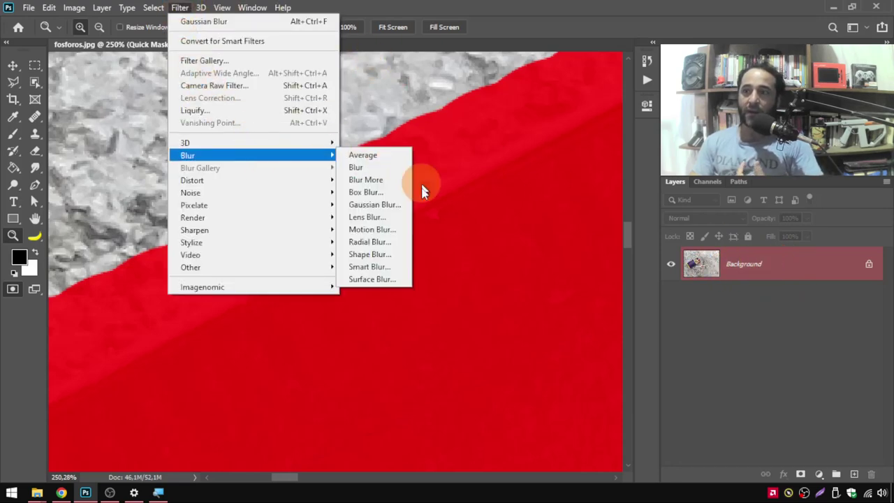
# Step: Preview and apply a Gaussian Blur with radius 5 pixels to the quick mask
pyautogui.click(405, 205)
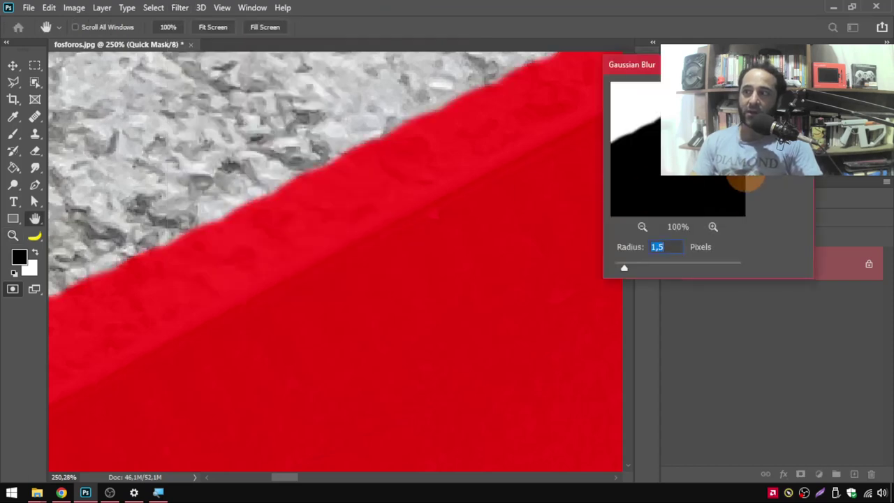
pyautogui.moveTo(650, 65)
pyautogui.mouseDown()
pyautogui.moveTo(319, 149)
pyautogui.moveTo(279, 133)
pyautogui.mouseUp()
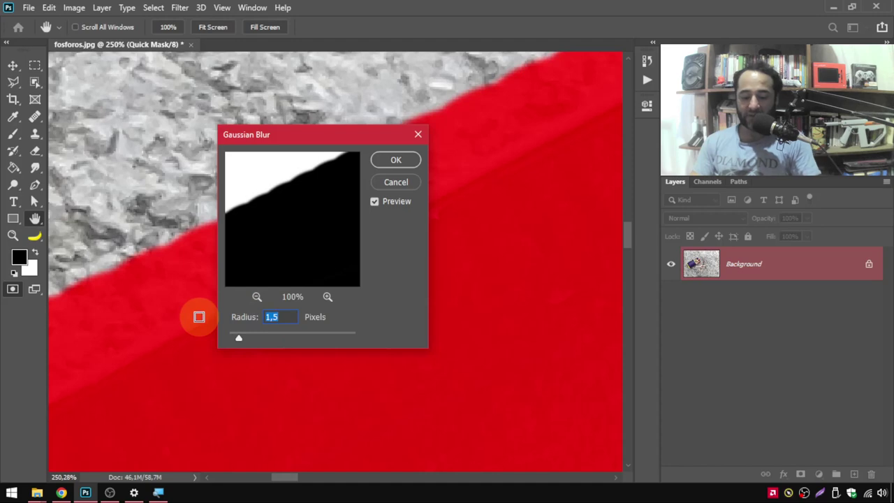
pyautogui.moveTo(255, 317); pyautogui.dragTo(366, 229)
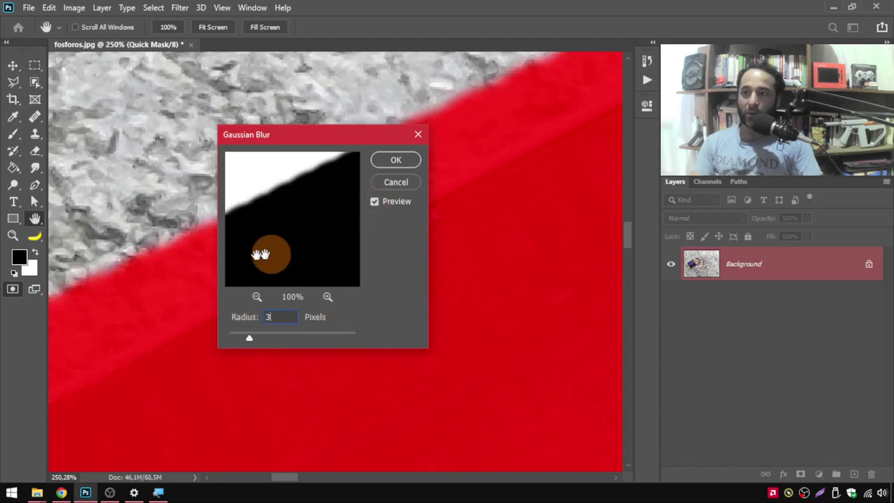
pyautogui.click(117, 254)
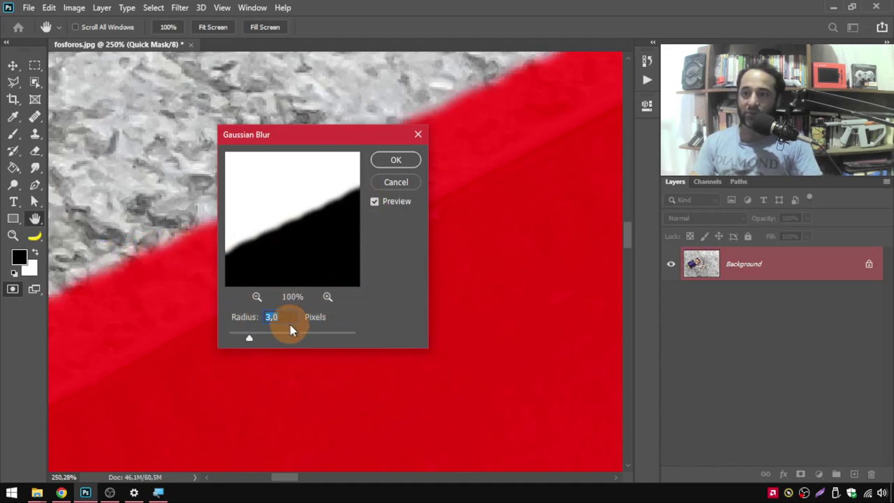
pyautogui.write('5')
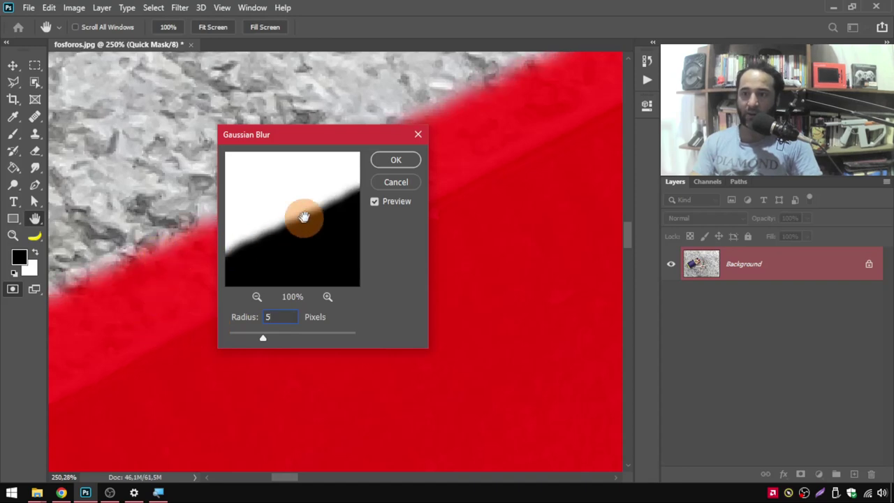
pyautogui.click(396, 160)
pyautogui.press('z')
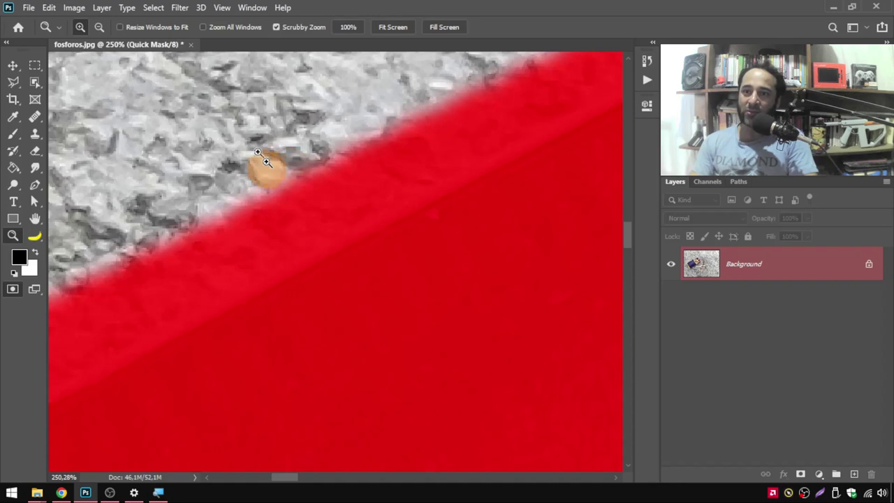
# Step: Exit Quick Mask to get the feathered matchbox selection and zoom out to the whole photo
pyautogui.click(12, 292)
pyautogui.scroll(-1, 260, 238)
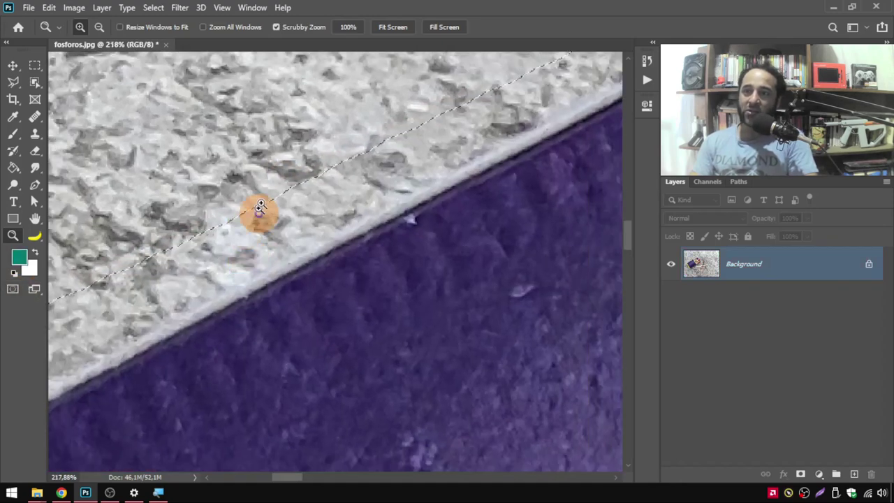
pyautogui.scroll(-8, 286, 244)
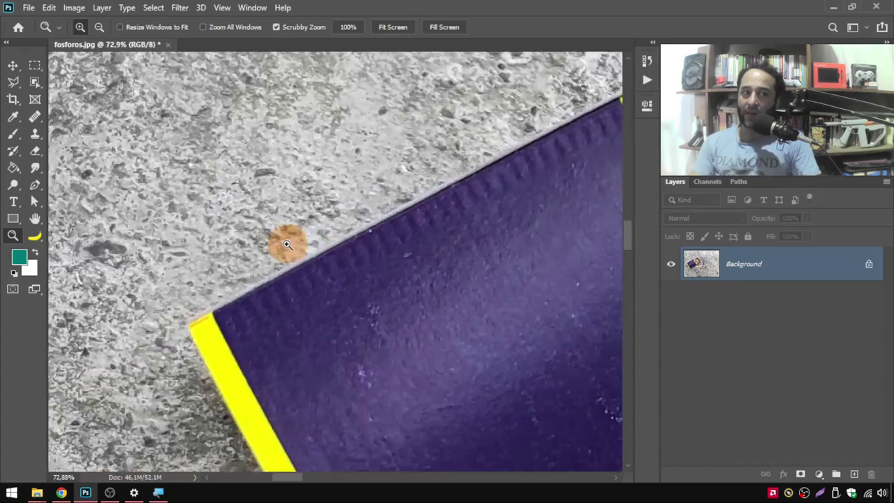
pyautogui.scroll(-1, 286, 245)
pyautogui.scroll(-2, 335, 286)
pyautogui.scroll(-2, 410, 294)
pyautogui.scroll(-1, 369, 275)
pyautogui.scroll(-1, 345, 269)
pyautogui.scroll(-2, 410, 282)
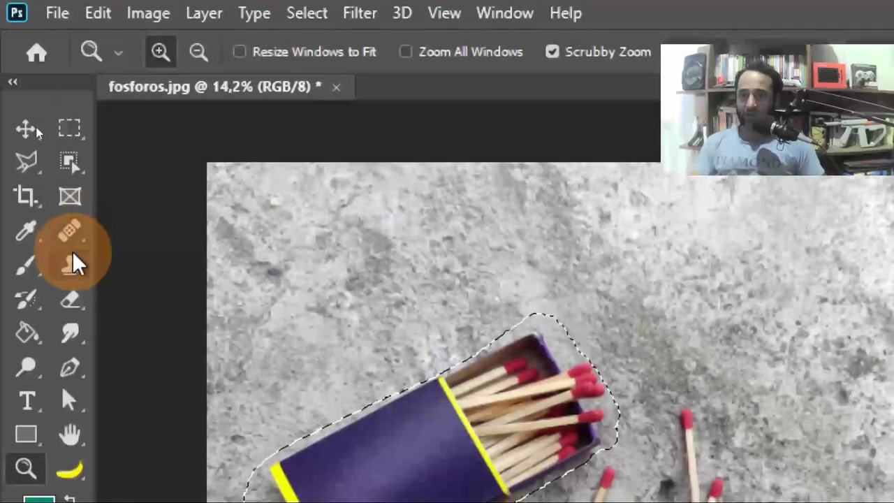
# Step: Choose the Patch Tool from the healing tools flyout
pyautogui.click(73, 236)
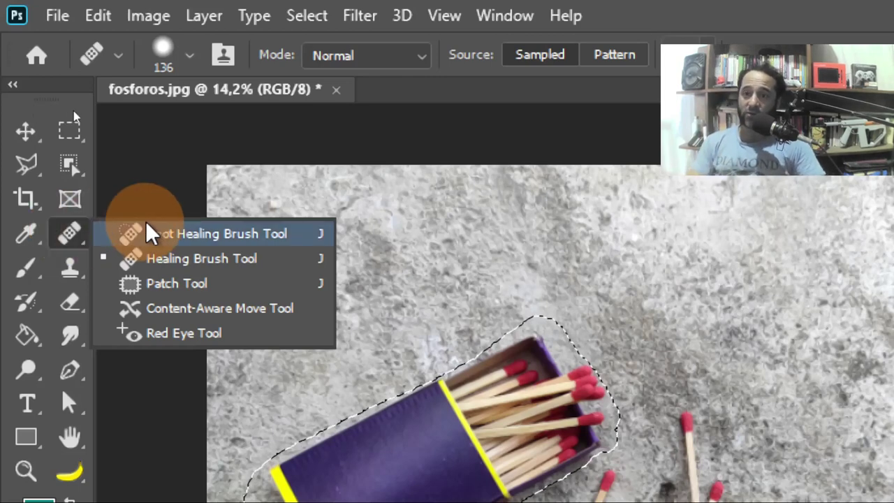
pyautogui.moveTo(72, 236)
pyautogui.mouseDown()
pyautogui.moveTo(168, 238)
pyautogui.moveTo(168, 290)
pyautogui.mouseUp()
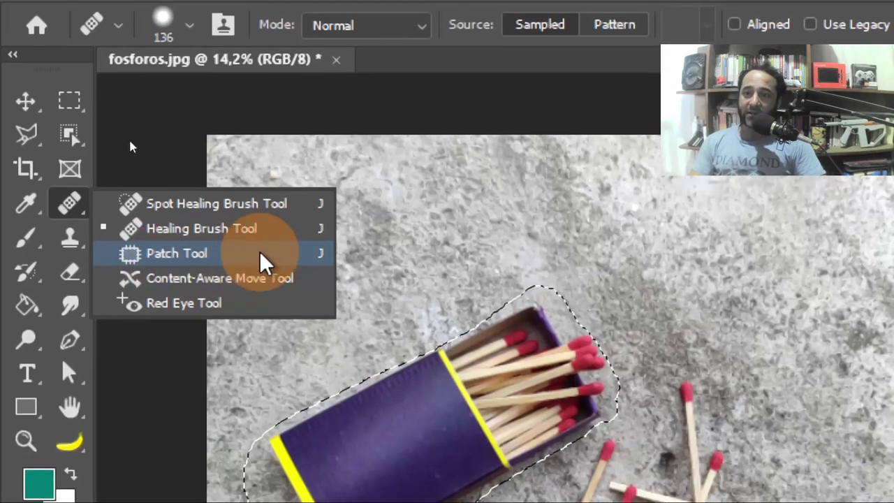
pyautogui.moveTo(167, 262); pyautogui.dragTo(264, 260)
pyautogui.press('super+minus')
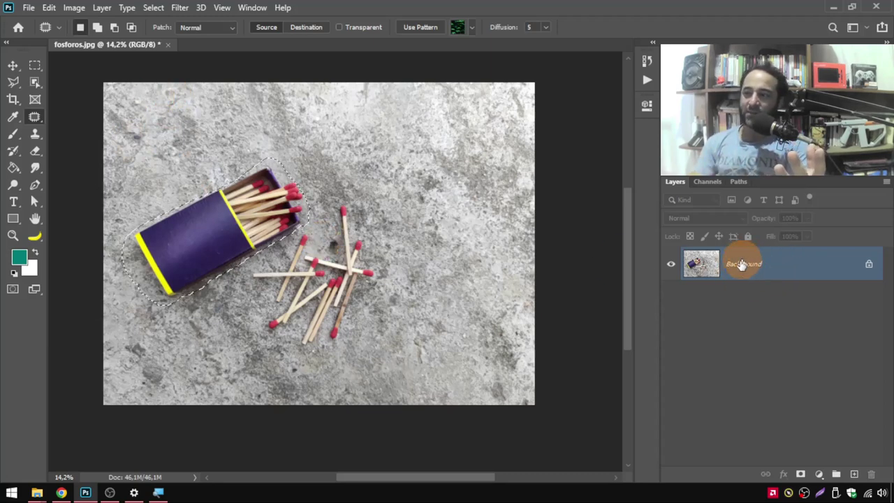
# Step: Duplicate the Background layer into a Background copy layer
pyautogui.moveTo(778, 268); pyautogui.dragTo(853, 472)
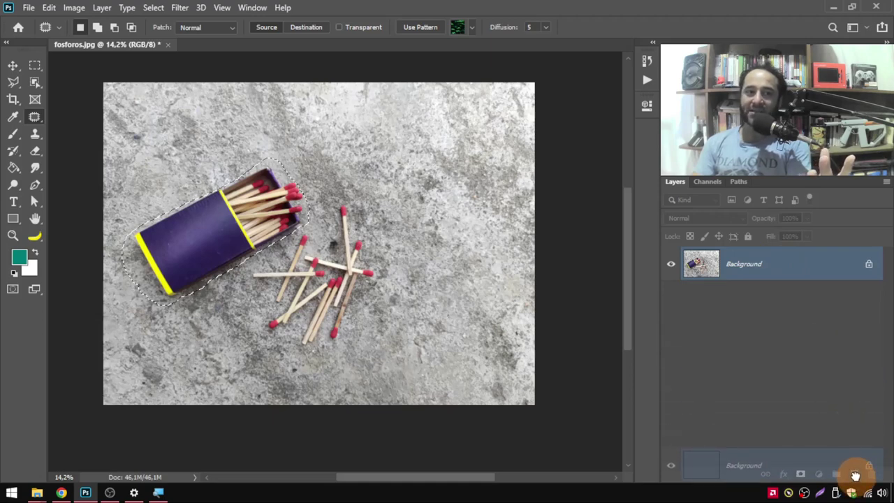
pyautogui.moveTo(856, 475); pyautogui.dragTo(854, 474)
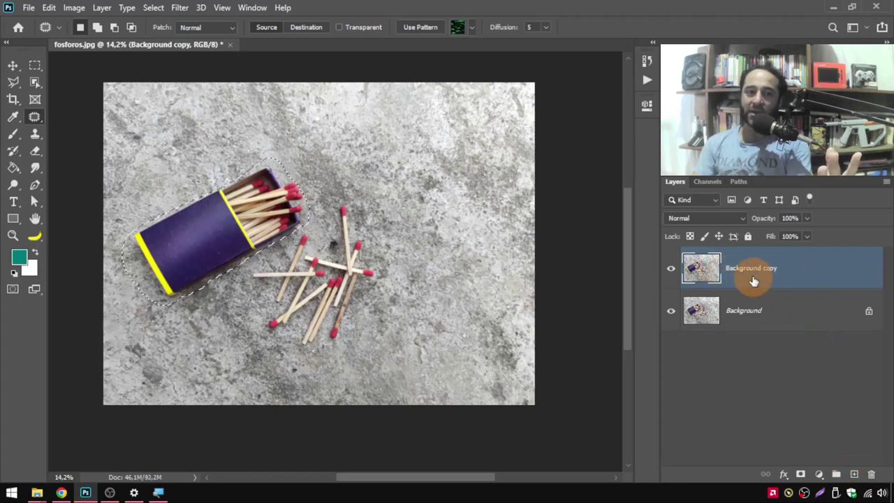
pyautogui.click(34, 117)
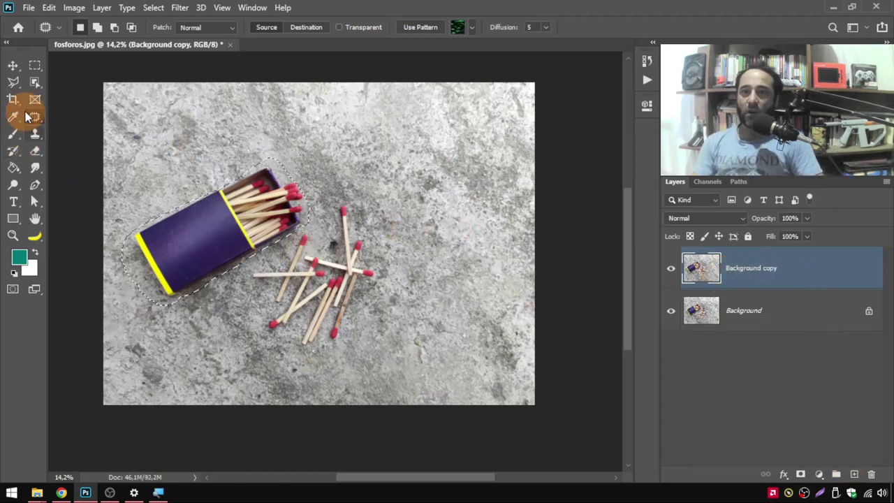
# Step: Drag the matchbox selection onto clean concrete to patch it out
pyautogui.moveTo(241, 208); pyautogui.dragTo(244, 251)
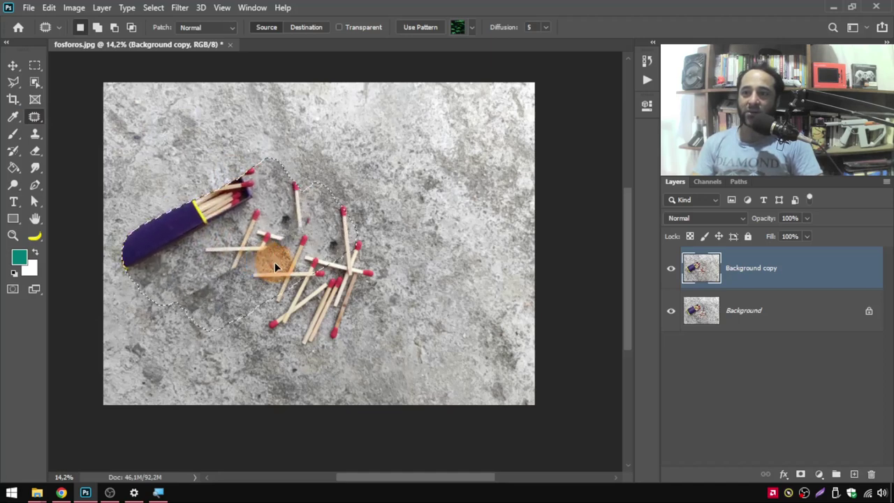
pyautogui.moveTo(245, 248)
pyautogui.mouseDown()
pyautogui.moveTo(425, 344)
pyautogui.moveTo(438, 327)
pyautogui.mouseUp()
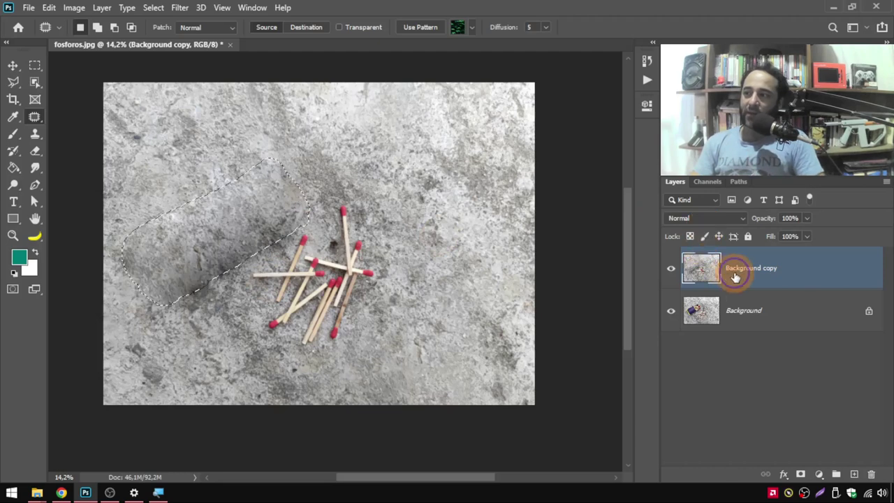
pyautogui.click(671, 271)
# Step: Toggle the Background copy layer's visibility to compare before and after, leaving it hidden
pyautogui.click(671, 271)
pyautogui.click(672, 271)
pyautogui.click(672, 271)
pyautogui.click(671, 271)
pyautogui.click(672, 271)
pyautogui.click(672, 271)
pyautogui.click(672, 271)
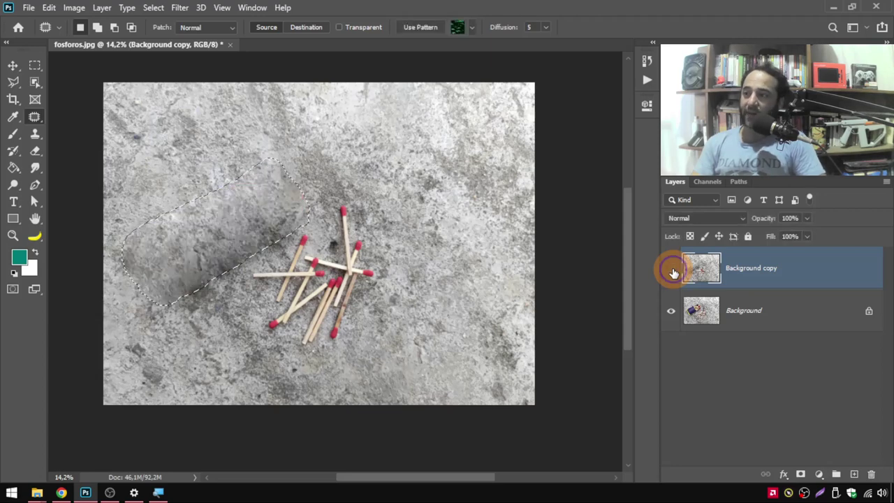
pyautogui.click(671, 271)
# Step: Select the Background layer, deselect, and frame the matchbox and matches
pyautogui.click(753, 314)
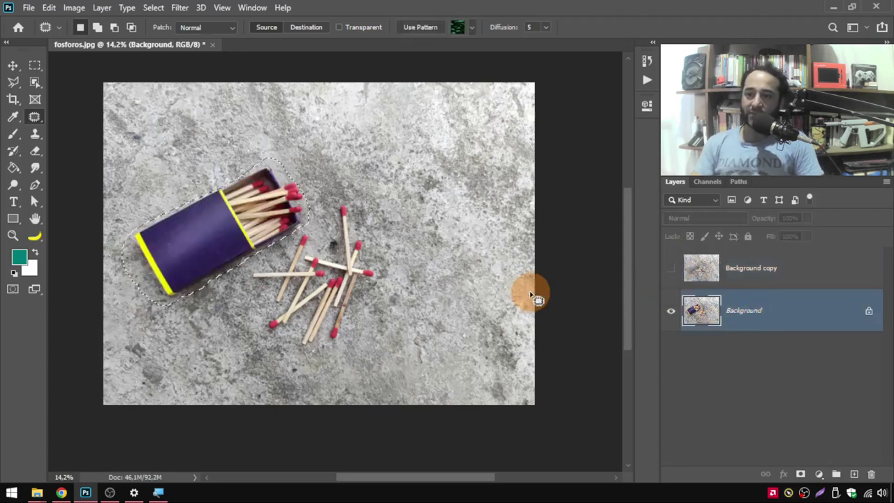
pyautogui.click(153, 8)
pyautogui.click(171, 35)
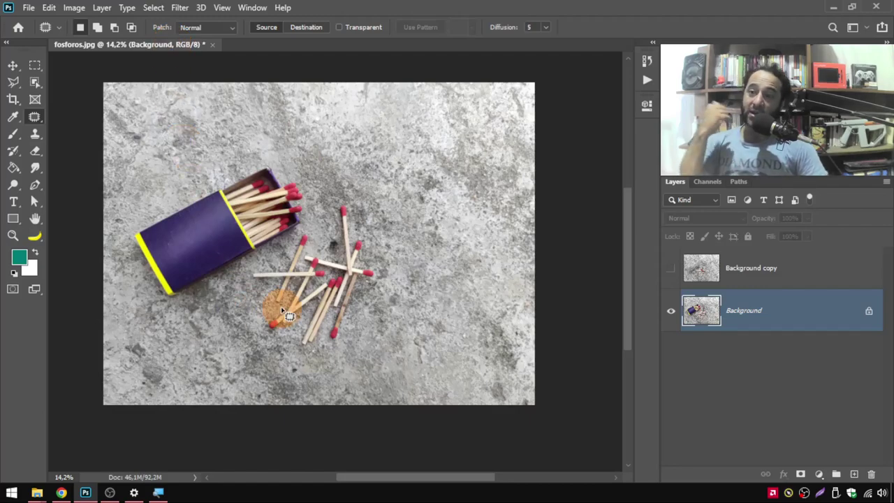
pyautogui.keyDown('alt'); pyautogui.scroll(3, 283, 311); pyautogui.keyUp('alt')
pyautogui.moveTo(299, 320); pyautogui.dragTo(355, 333)
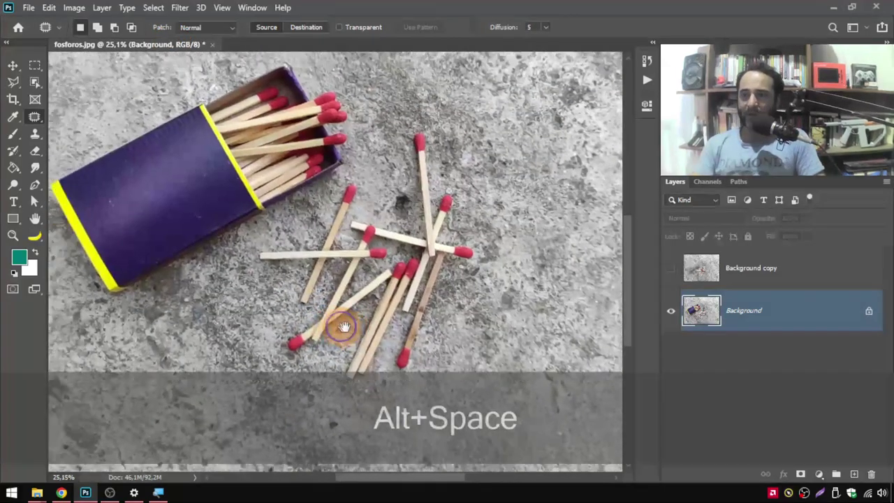
pyautogui.click(13, 292)
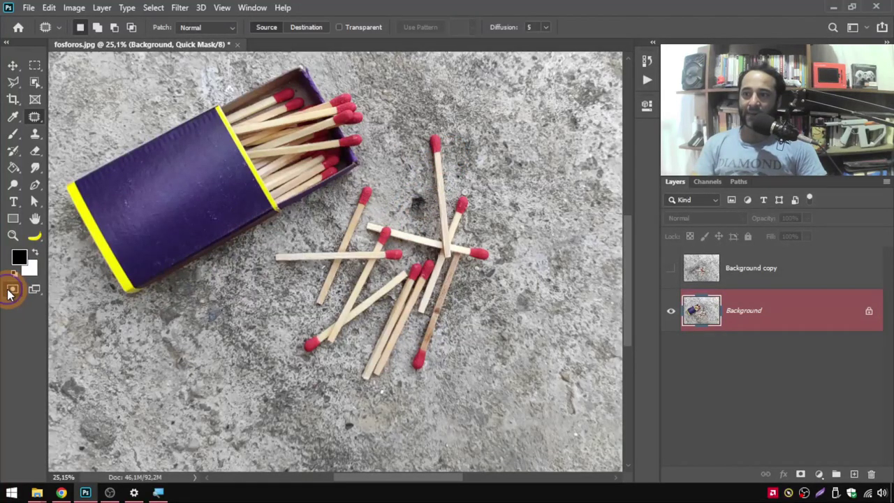
pyautogui.click(9, 293)
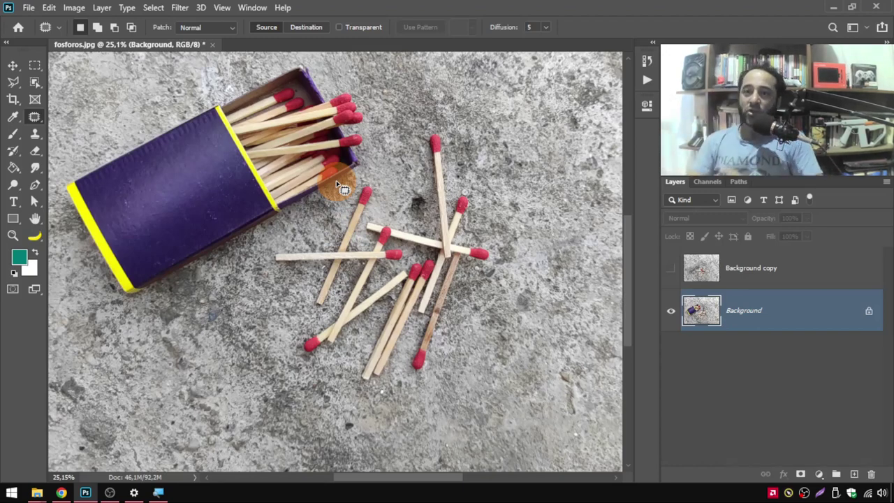
pyautogui.moveTo(389, 174); pyautogui.dragTo(272, 269)
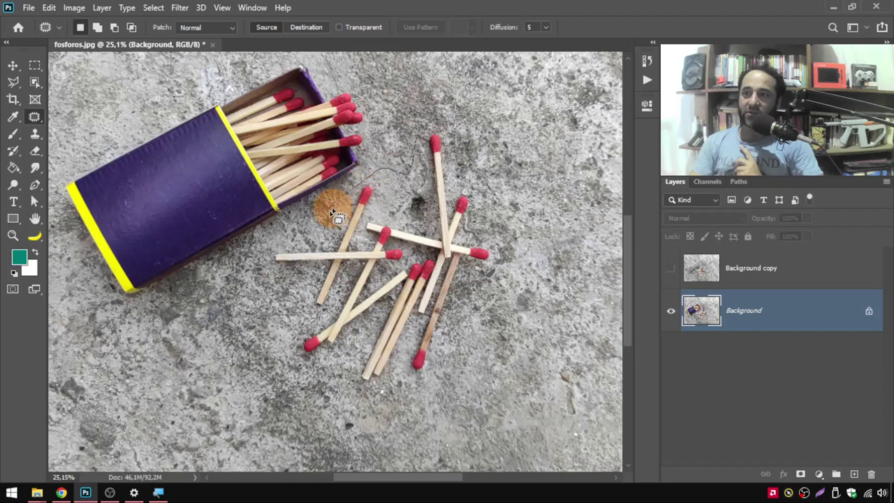
pyautogui.moveTo(283, 357)
pyautogui.mouseDown()
pyautogui.moveTo(360, 376)
pyautogui.moveTo(473, 314)
pyautogui.moveTo(493, 227)
pyautogui.mouseUp()
pyautogui.moveTo(440, 120); pyautogui.dragTo(425, 116)
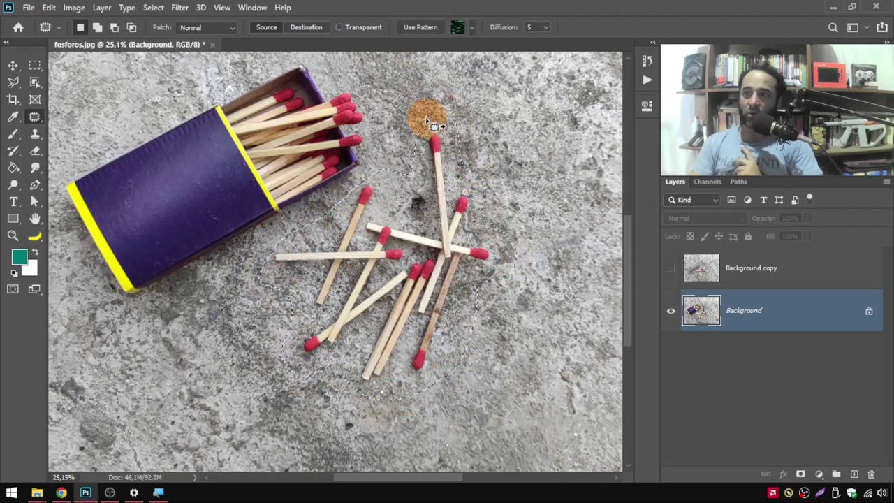
pyautogui.click(670, 310)
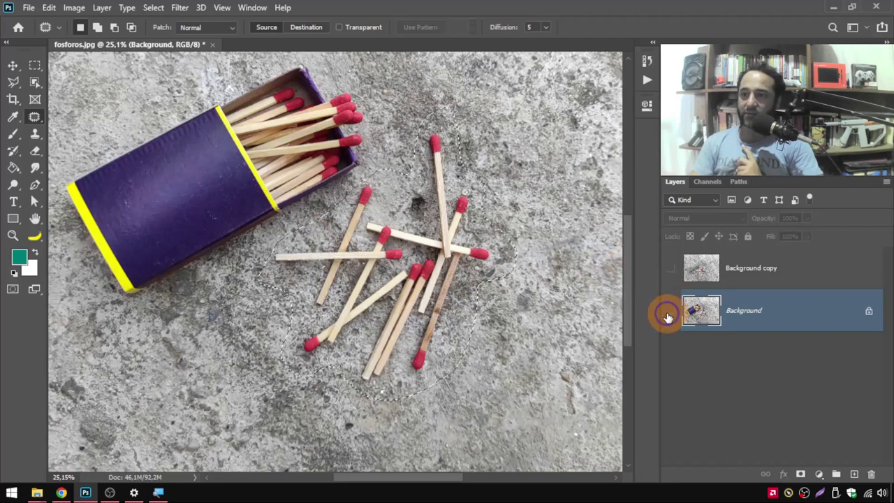
pyautogui.click(671, 311)
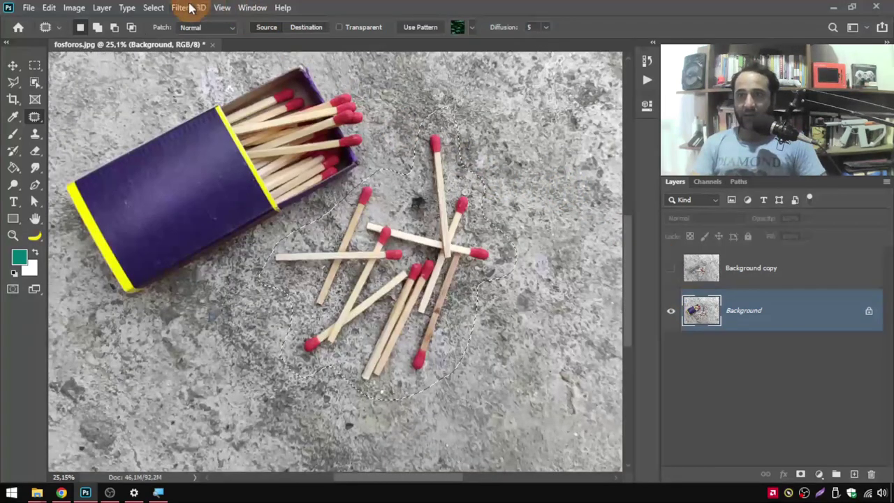
pyautogui.click(153, 8)
pyautogui.click(161, 35)
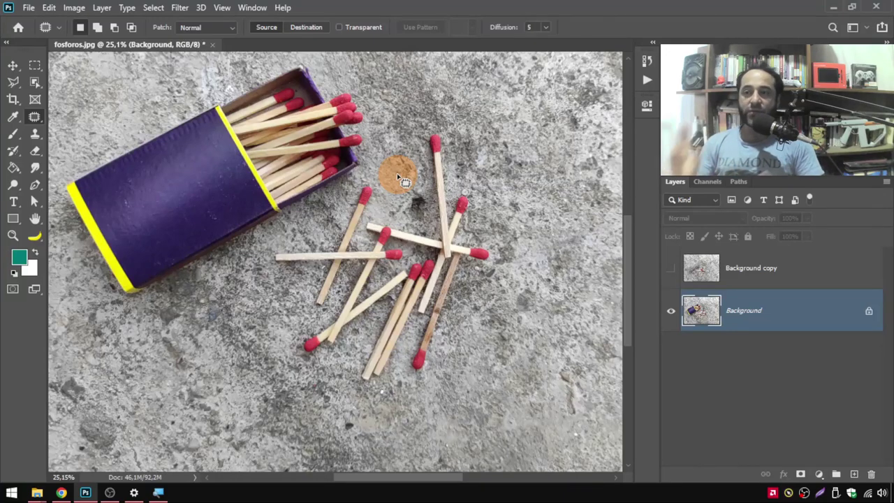
pyautogui.click(15, 90)
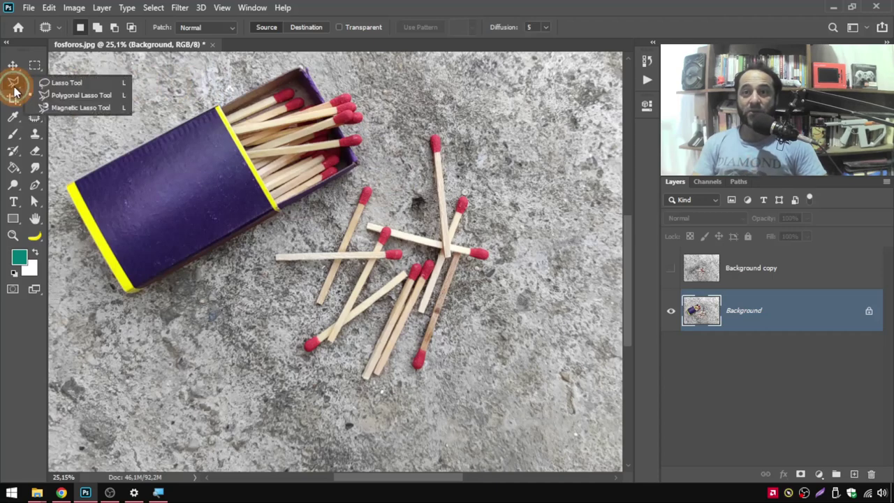
# Step: Choose the Polygonal Lasso Tool and set its Feather to 5 px
pyautogui.click(86, 82)
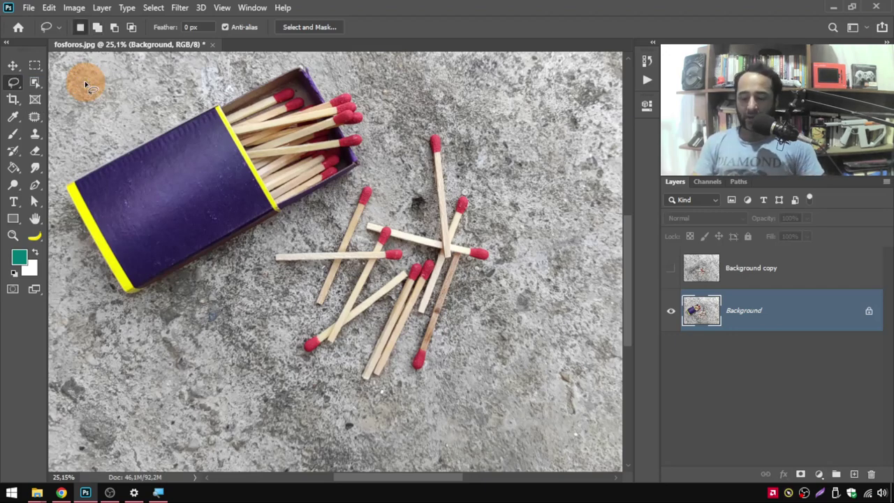
pyautogui.click(55, 95)
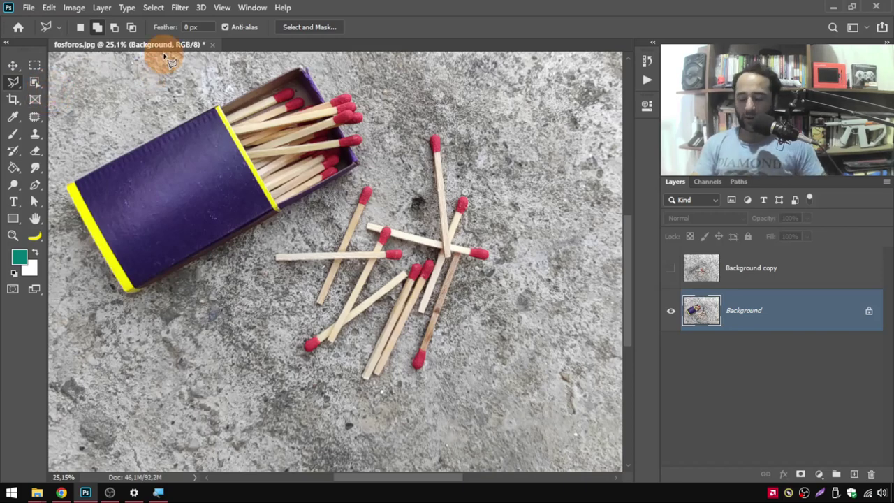
pyautogui.press('super+plus')
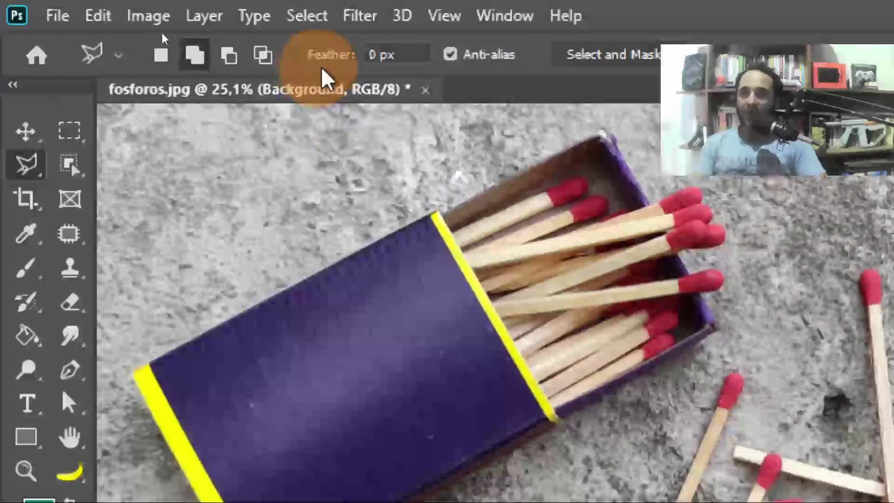
pyautogui.click(381, 54)
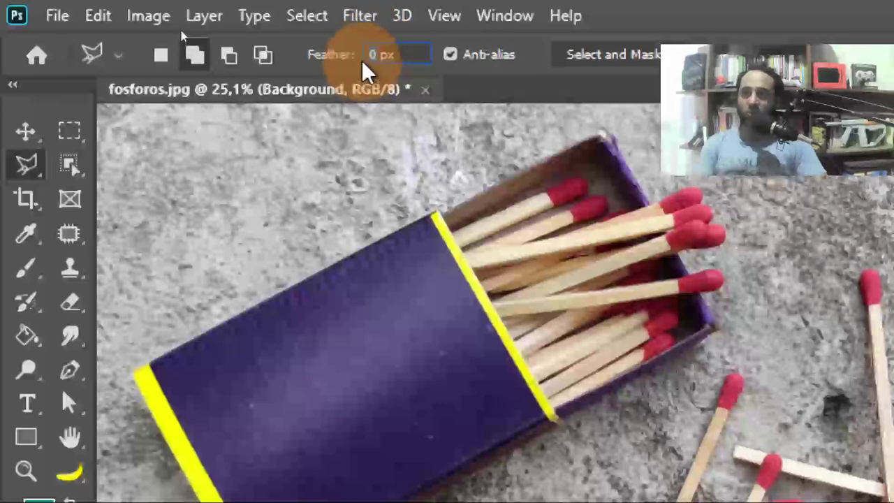
pyautogui.doubleClick(377, 55)
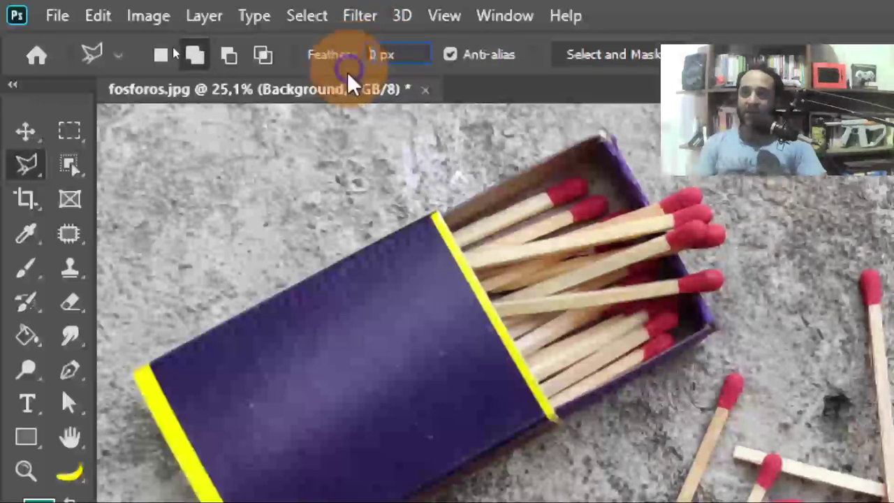
pyautogui.write('5')
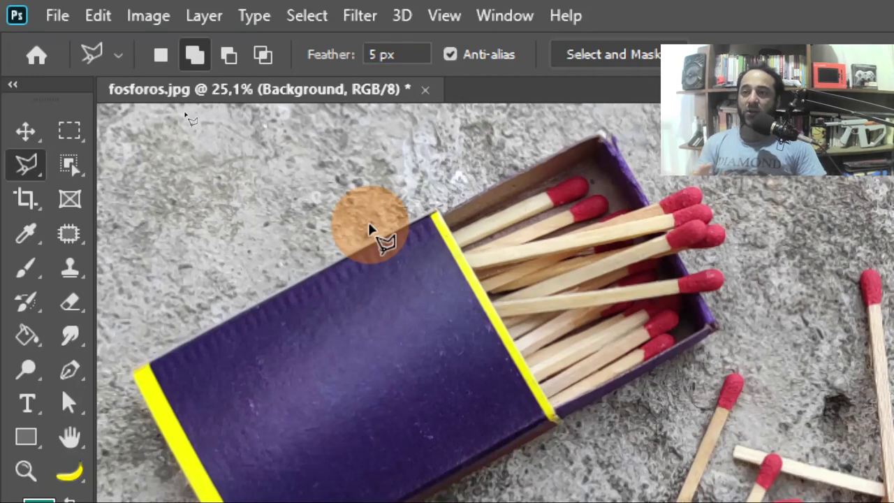
pyautogui.press('super+minus')
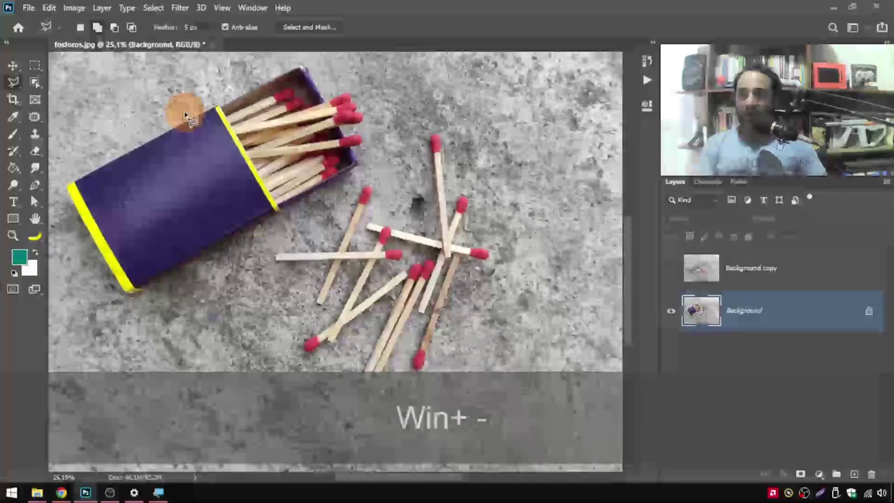
# Step: Outline the scattered matches and burnt spot with straight-edged corners, then view it as Quick Mask
pyautogui.click(412, 209)
pyautogui.click(379, 209)
pyautogui.click(380, 172)
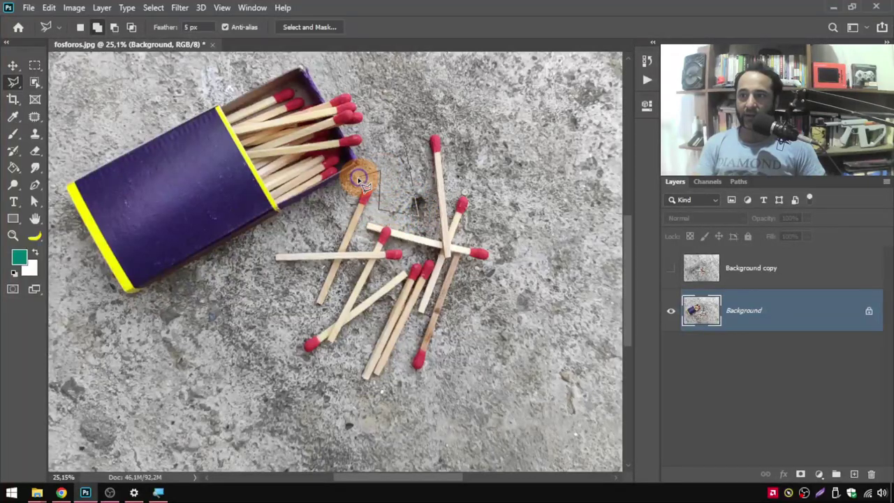
pyautogui.click(341, 235)
pyautogui.click(273, 250)
pyautogui.click(300, 275)
pyautogui.click(279, 334)
pyautogui.click(297, 382)
pyautogui.click(414, 424)
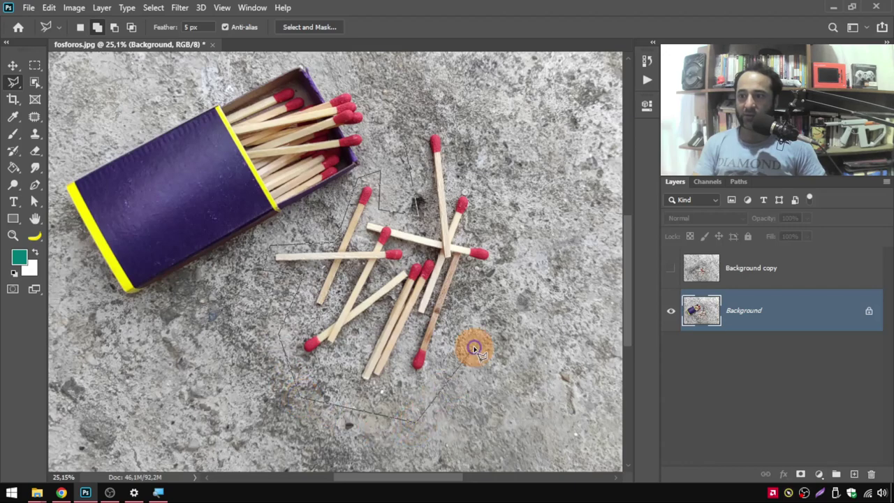
pyautogui.click(515, 246)
pyautogui.click(482, 148)
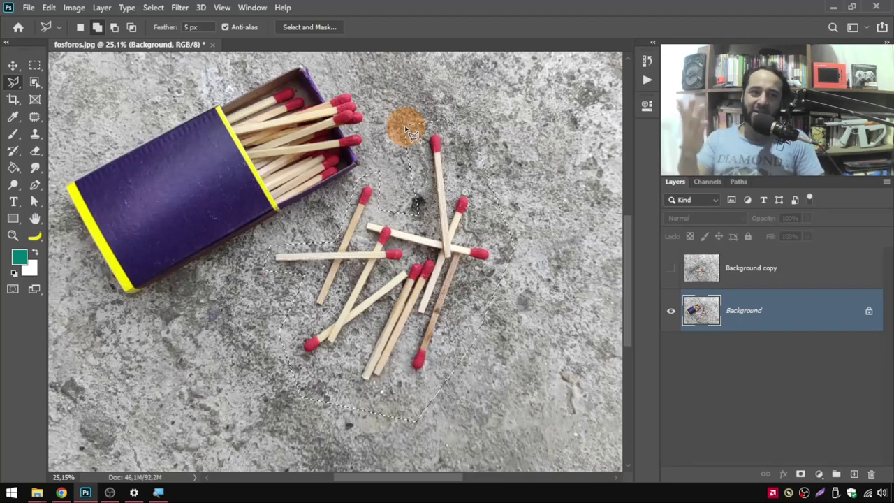
pyautogui.click(12, 288)
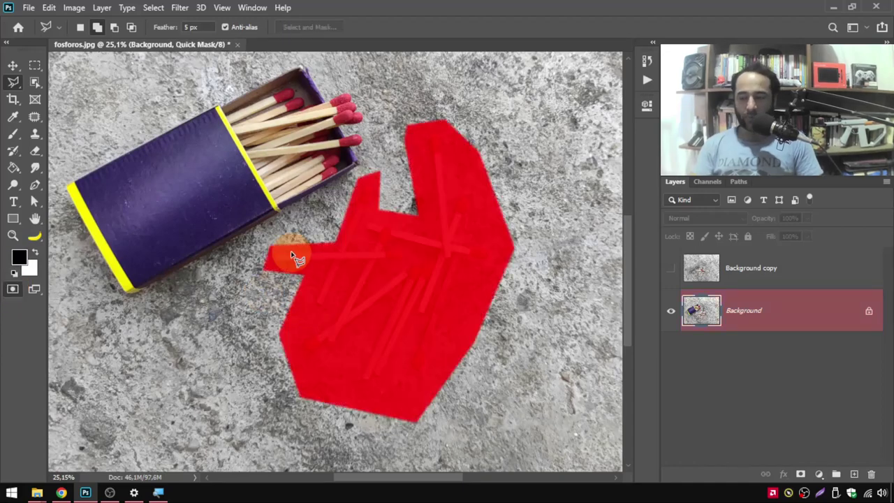
pyautogui.scroll(2, 428, 143)
pyautogui.scroll(2, 419, 130)
pyautogui.scroll(2, 413, 104)
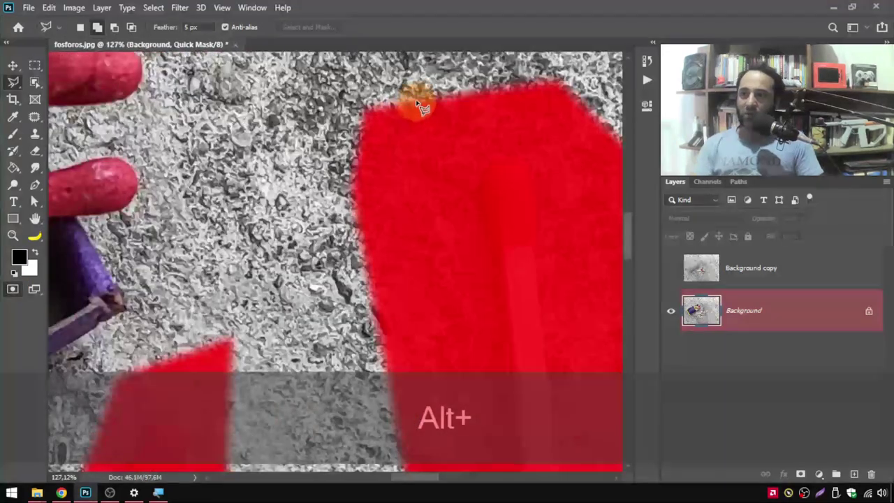
pyautogui.scroll(2, 413, 91)
pyautogui.scroll(1, 391, 154)
pyautogui.click(13, 288)
pyautogui.click(14, 289)
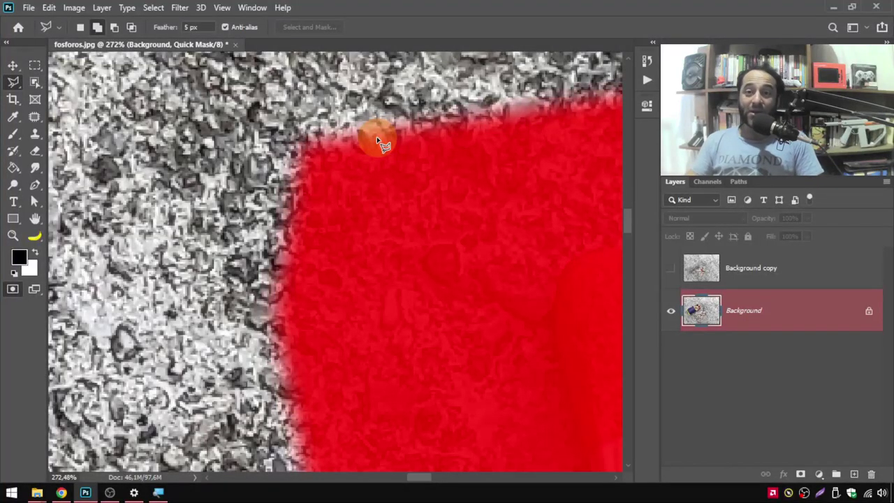
pyautogui.click(13, 288)
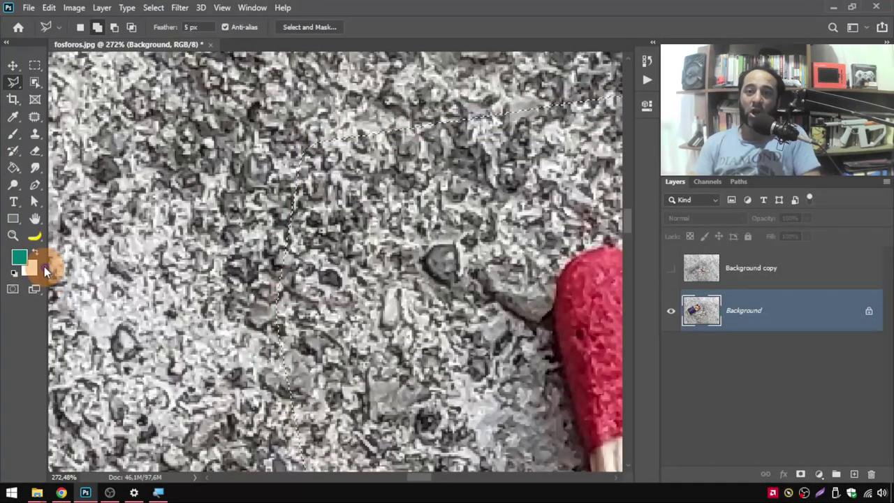
pyautogui.scroll(-3, 110, 283)
# Step: Zoom out and apply Reset Tool to the lasso so its feather returns to 0 px
pyautogui.scroll(-2, 193, 324)
pyautogui.scroll(-2, 361, 261)
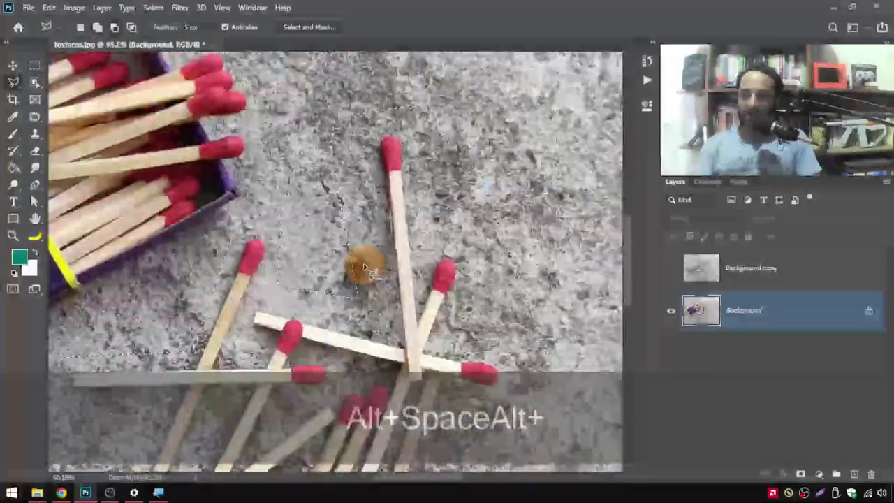
pyautogui.scroll(-1, 377, 307)
pyautogui.scroll(-1, 385, 325)
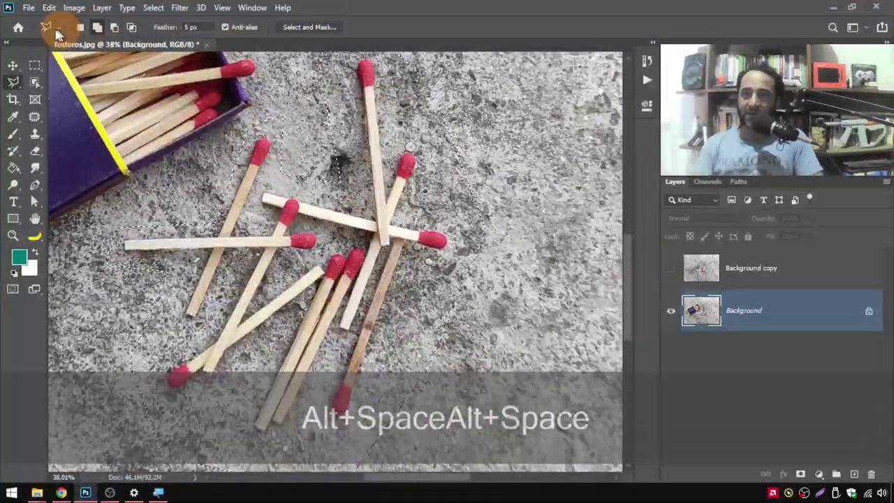
pyautogui.rightClick(47, 25)
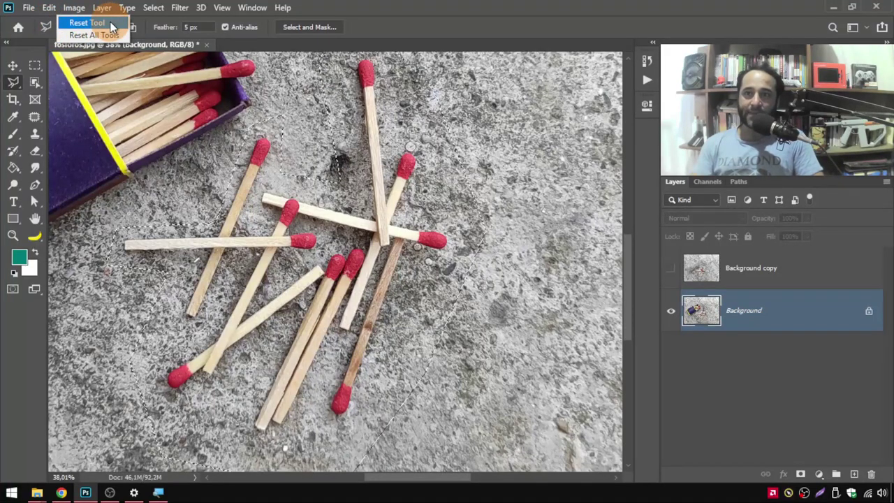
pyautogui.click(112, 26)
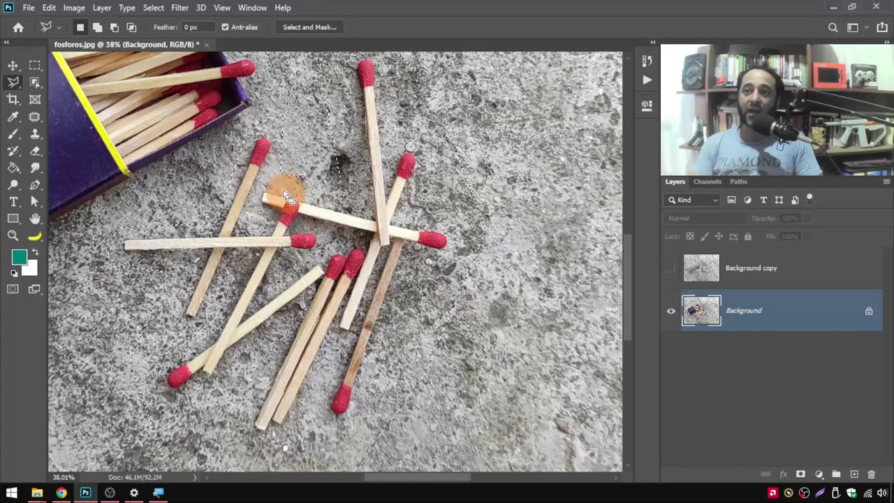
# Step: Try patching the matches with concrete from the upper right, then undo the patch
pyautogui.click(32, 118)
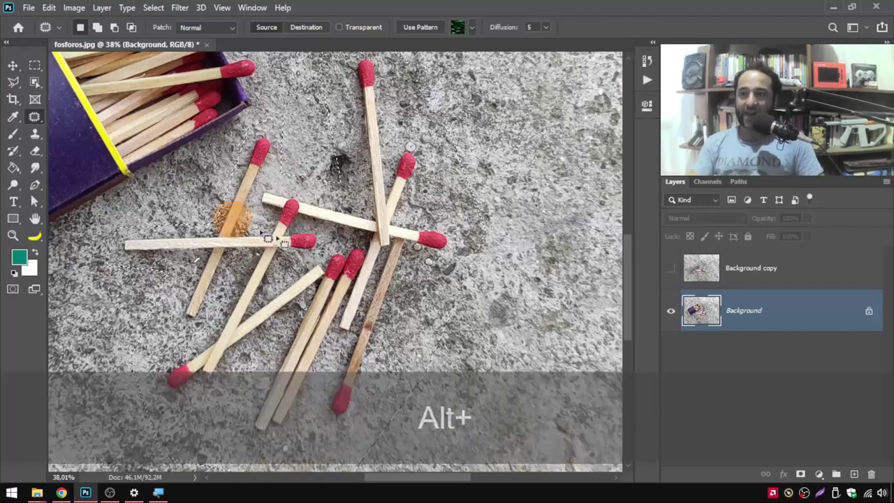
pyautogui.scroll(-3, 329, 259)
pyautogui.scroll(-2, 332, 272)
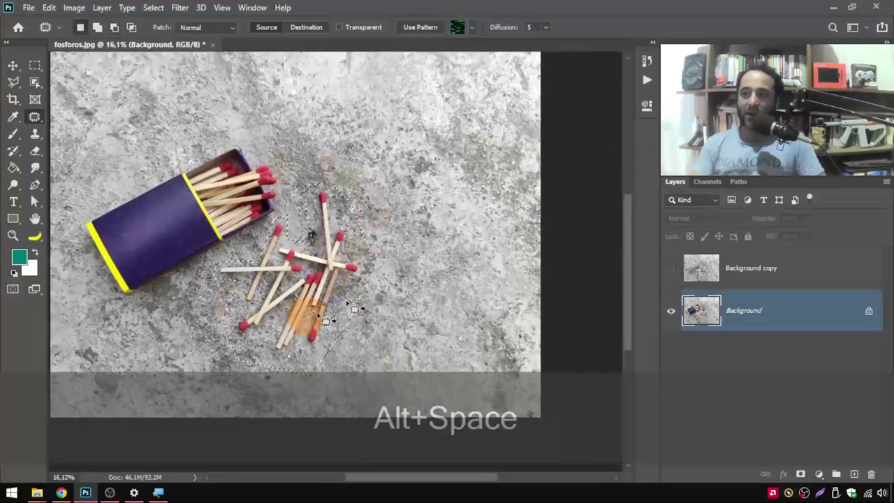
pyautogui.moveTo(292, 286); pyautogui.dragTo(444, 161)
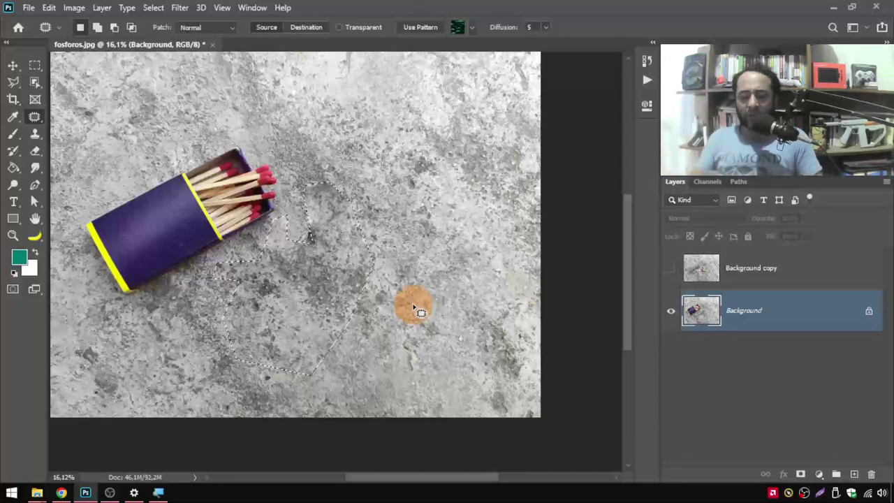
pyautogui.hotkey('ctrl', 'z')
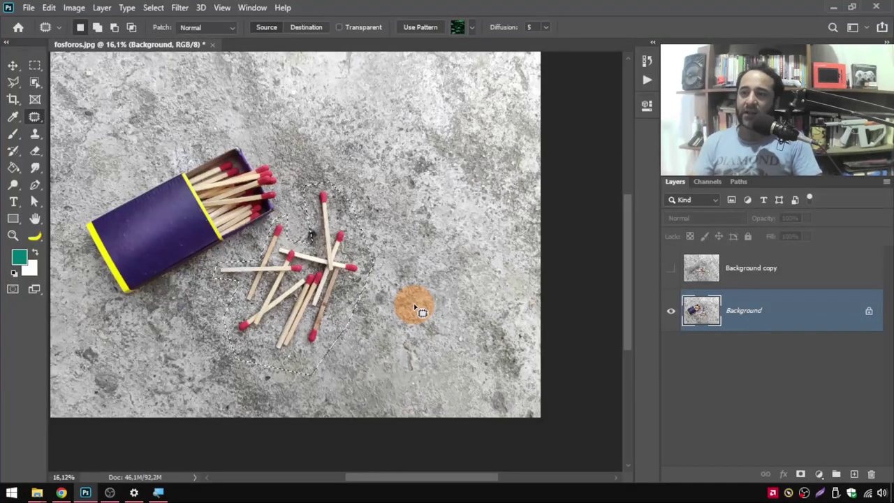
pyautogui.click(12, 82)
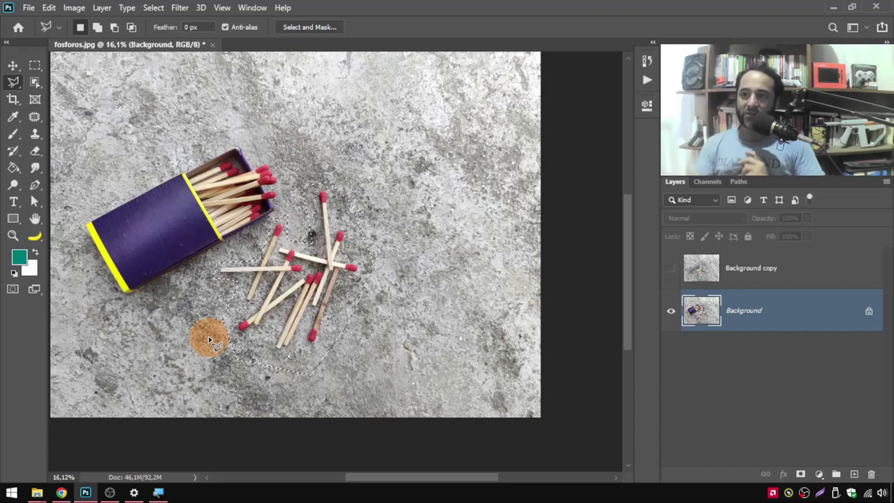
# Step: Fill the matches selection with Content-Aware contents, then turn the Background copy layer back on
pyautogui.click(42, 6)
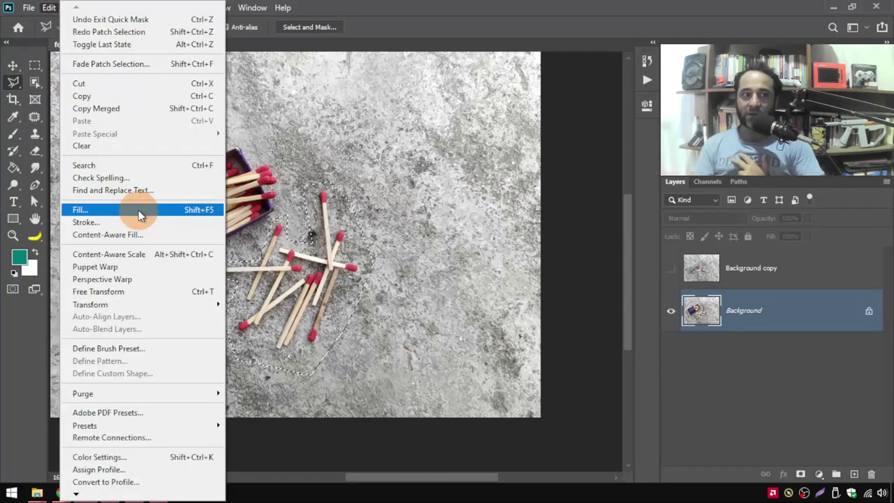
pyautogui.click(138, 210)
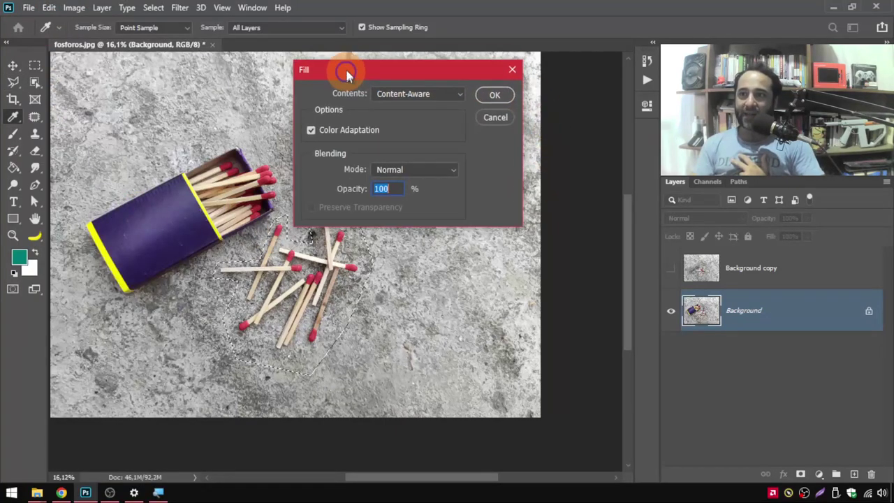
pyautogui.moveTo(348, 72); pyautogui.dragTo(307, 73)
pyautogui.click(377, 95)
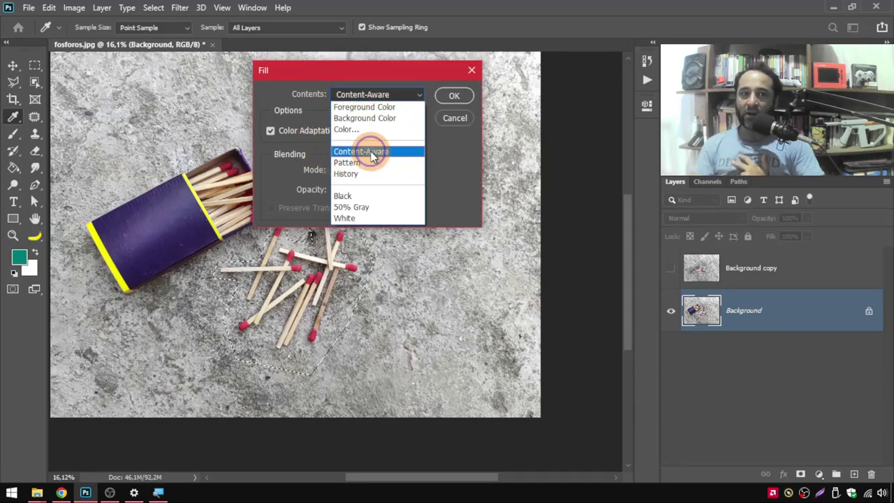
pyautogui.click(371, 154)
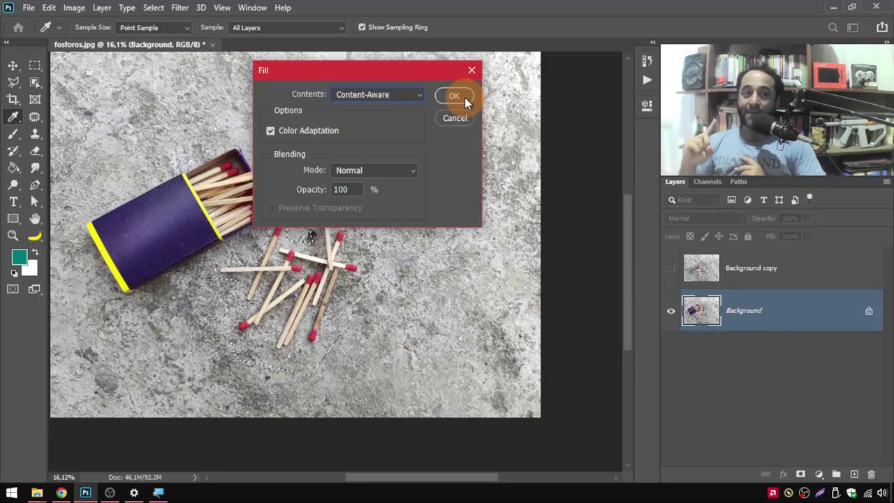
pyautogui.click(454, 96)
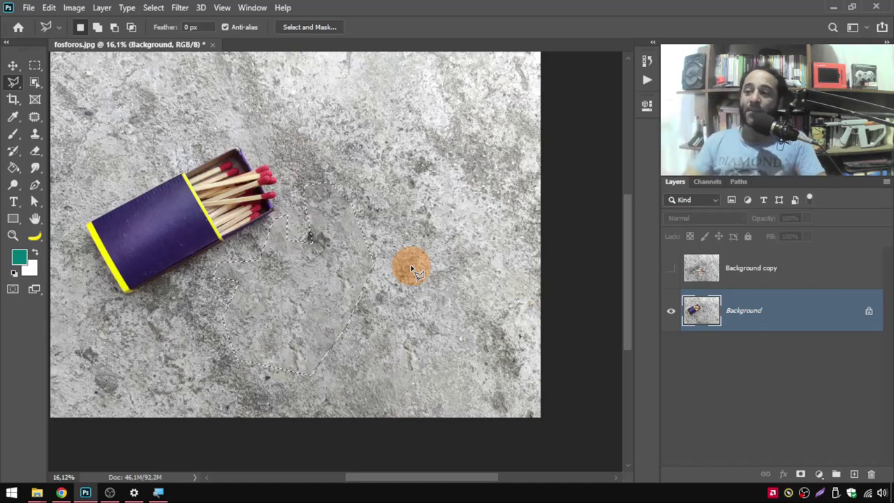
pyautogui.click(671, 268)
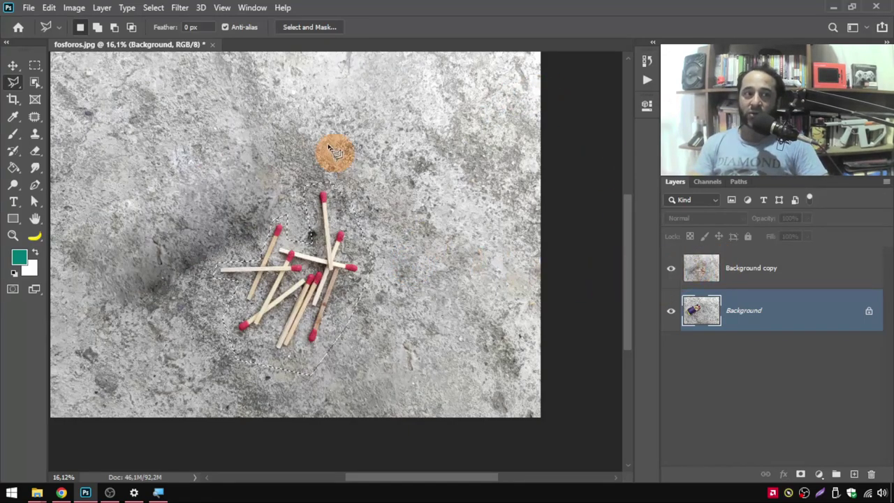
# Step: Deselect and make Background copy the active layer
pyautogui.click(154, 8)
pyautogui.click(166, 34)
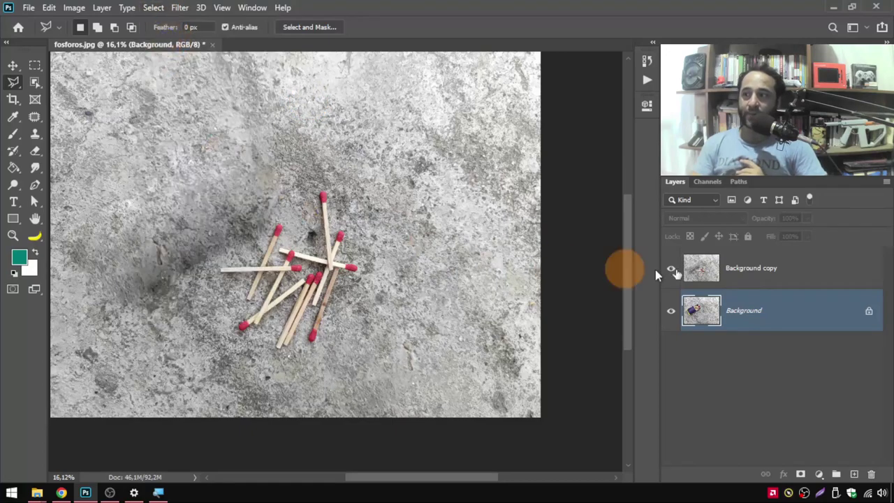
pyautogui.click(780, 268)
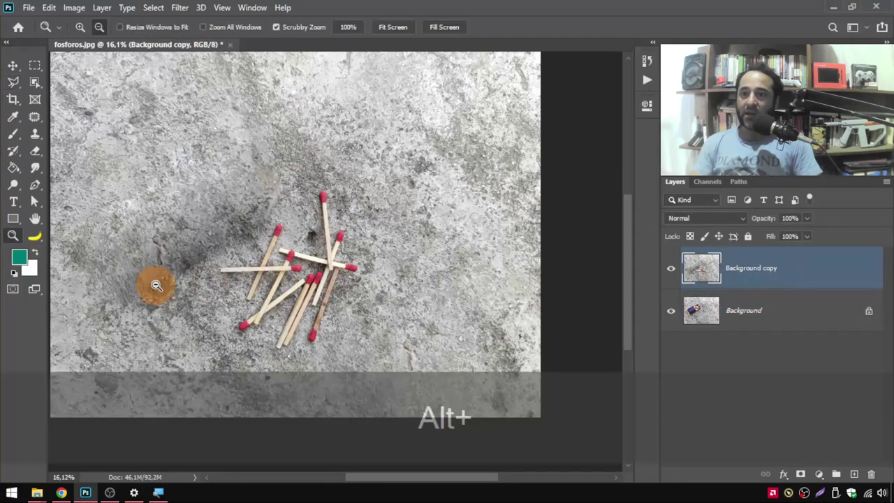
# Step: Zoom in on the dark shadow area and switch to the Patch Tool
pyautogui.moveTo(150, 285); pyautogui.dragTo(315, 258)
pyautogui.press('l')
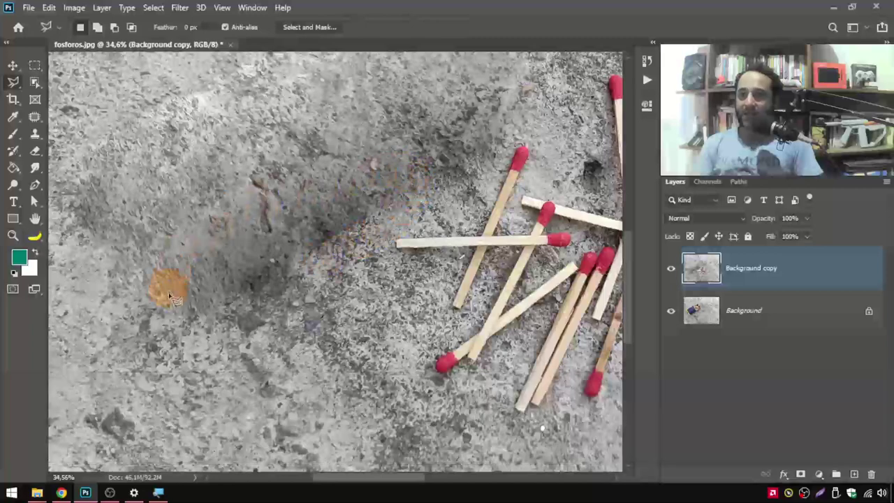
pyautogui.moveTo(490, 222); pyautogui.dragTo(487, 241)
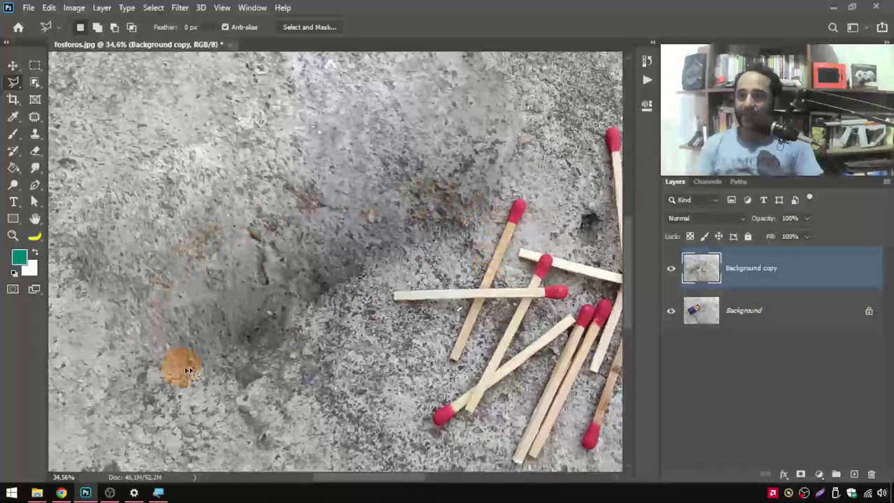
pyautogui.moveTo(304, 244); pyautogui.dragTo(319, 286)
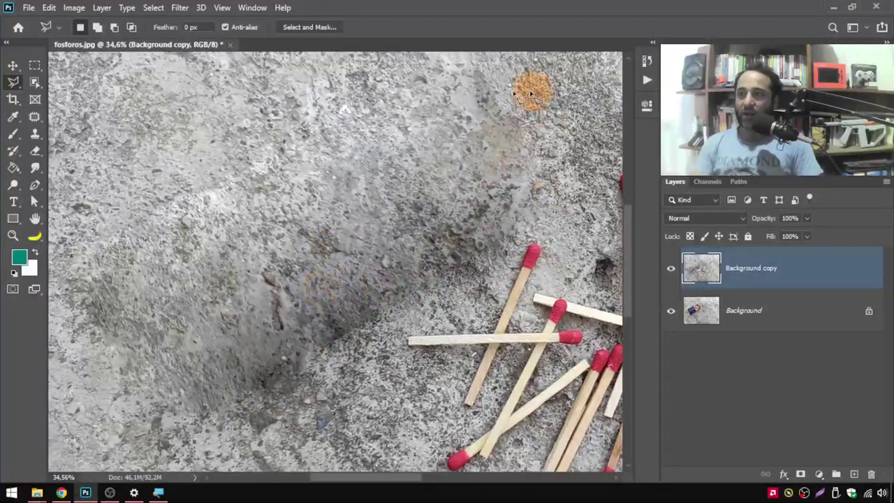
pyautogui.click(35, 116)
pyautogui.scroll(-1, 273, 313)
pyautogui.scroll(-1, 289, 270)
pyautogui.scroll(1, 289, 270)
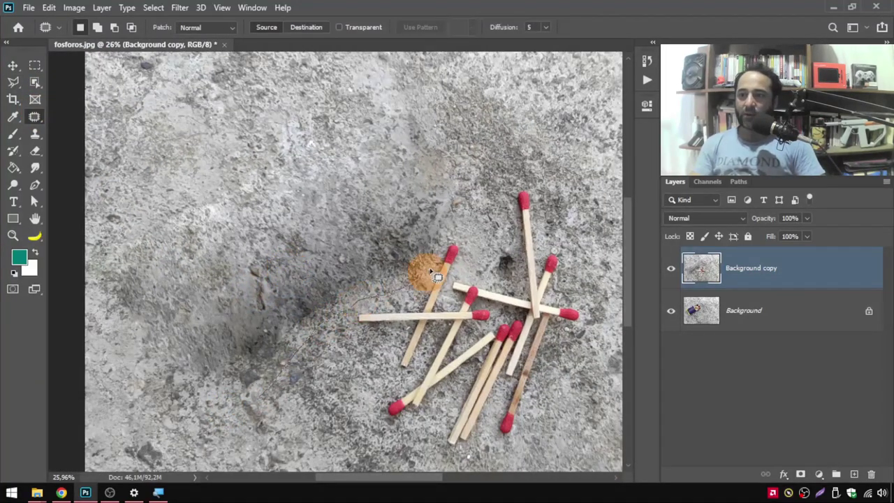
# Step: Outline the dark shadow left of the matches, Content-Aware fill it, and deselect
pyautogui.moveTo(375, 139); pyautogui.dragTo(239, 255)
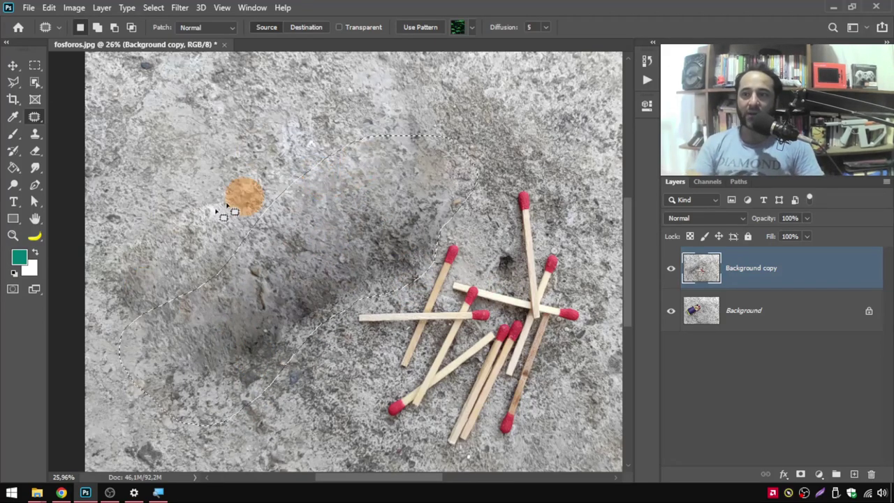
pyautogui.scroll(-3, 356, 252)
pyautogui.scroll(1, 337, 227)
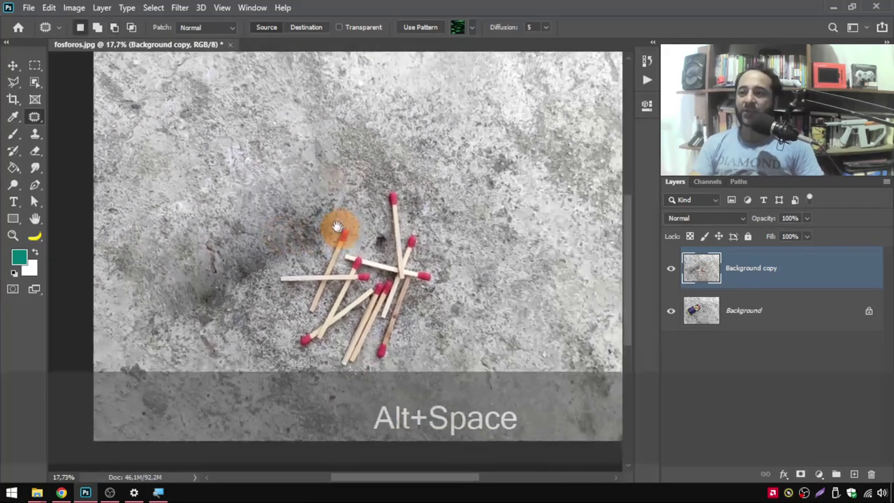
pyautogui.moveTo(337, 227); pyautogui.dragTo(319, 209)
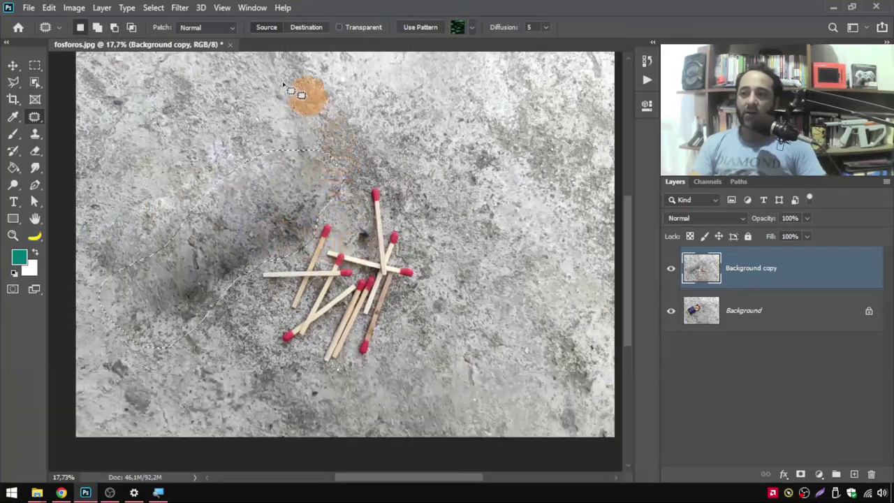
pyautogui.click(49, 8)
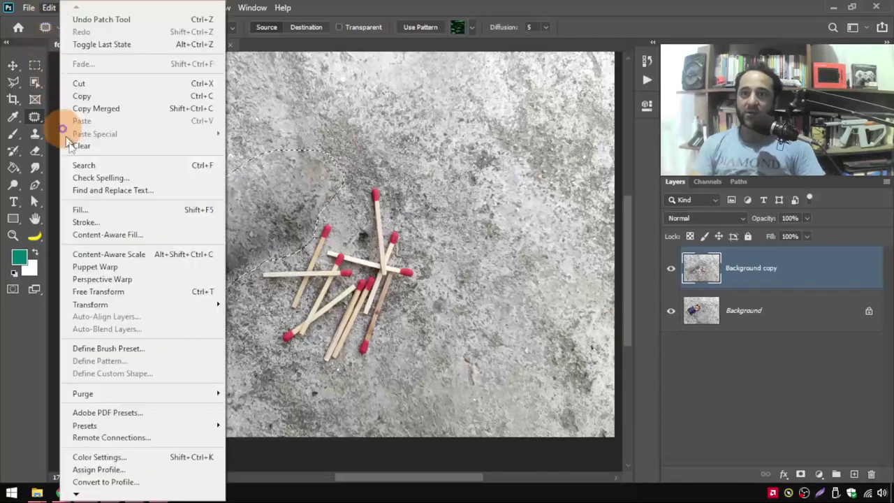
pyautogui.click(80, 209)
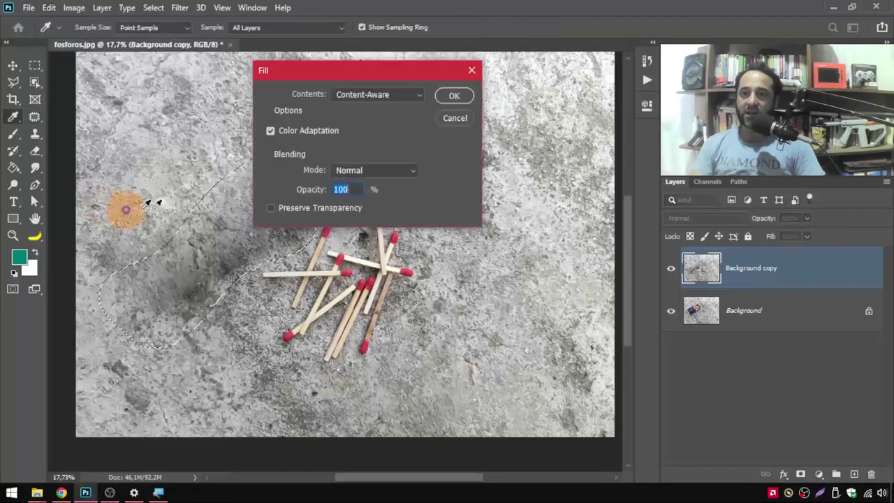
pyautogui.click(455, 97)
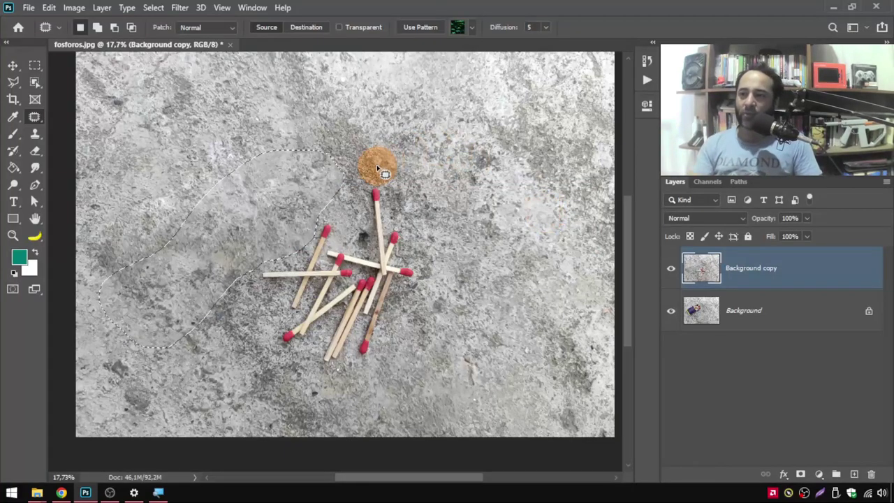
pyautogui.click(154, 7)
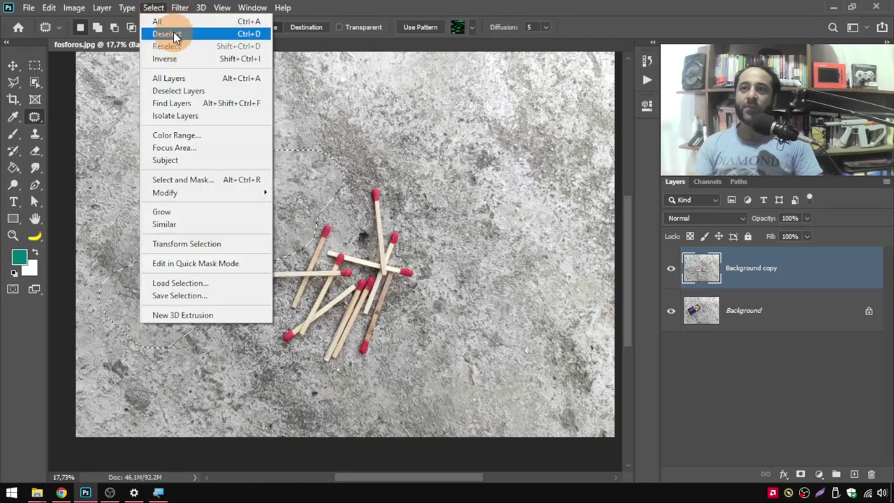
pyautogui.click(170, 32)
pyautogui.scroll(3, 238, 300)
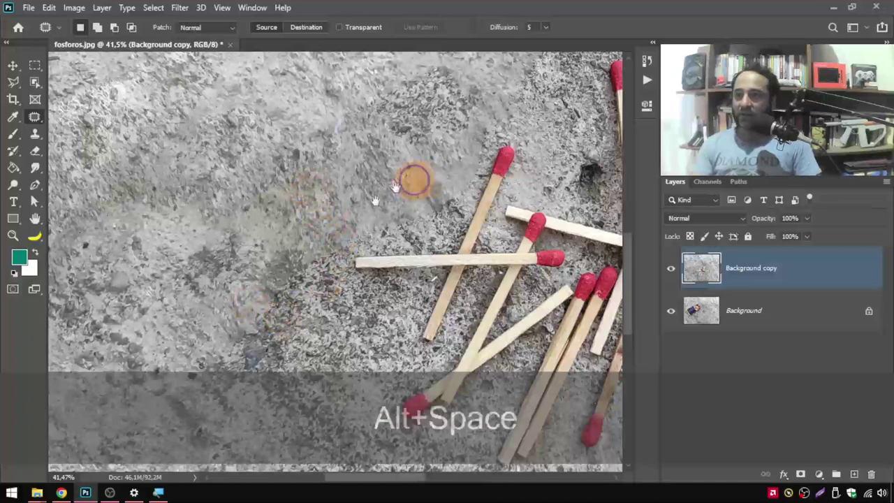
pyautogui.scroll(1, 415, 180)
pyautogui.scroll(2, 410, 200)
pyautogui.moveTo(281, 271)
pyautogui.mouseDown()
pyautogui.moveTo(463, 233)
pyautogui.moveTo(340, 196)
pyautogui.moveTo(287, 293)
pyautogui.moveTo(389, 189)
pyautogui.mouseUp()
pyautogui.scroll(-2, 294, 180)
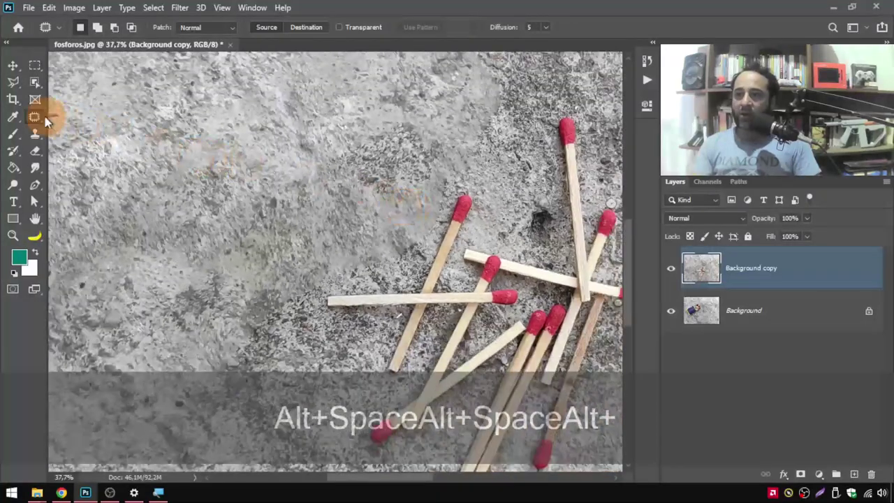
pyautogui.click(42, 117)
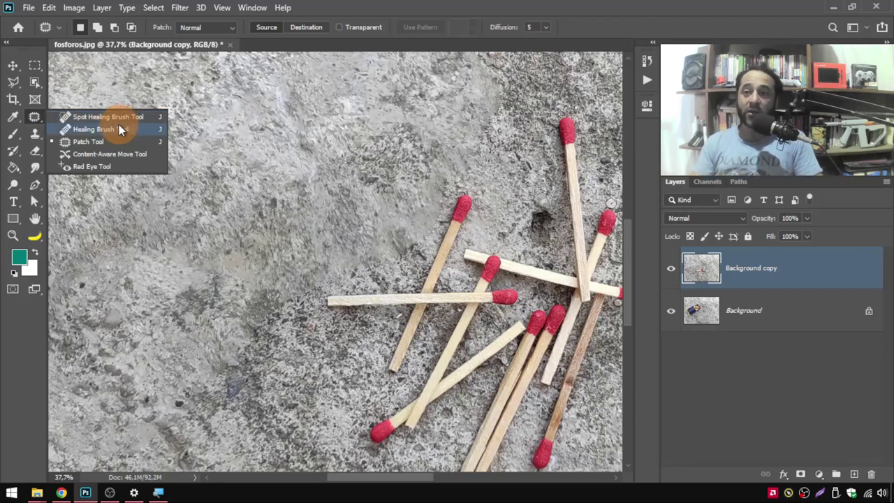
pyautogui.click(81, 141)
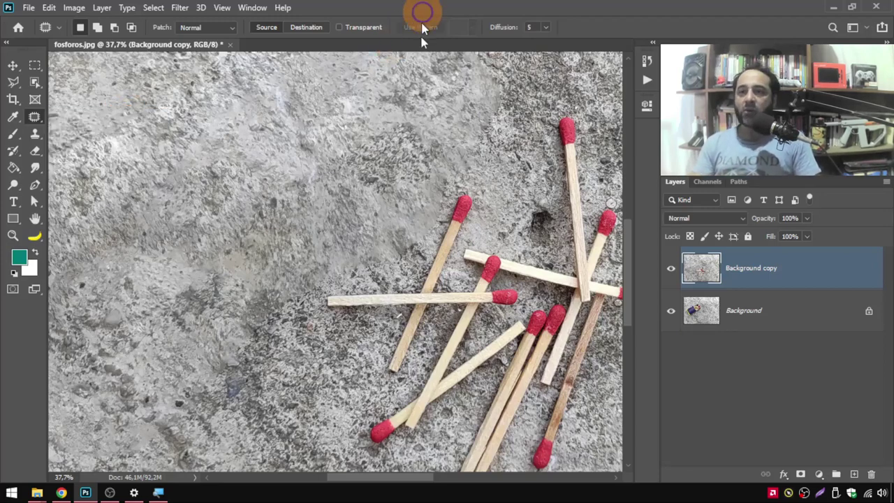
pyautogui.press('super+minus')
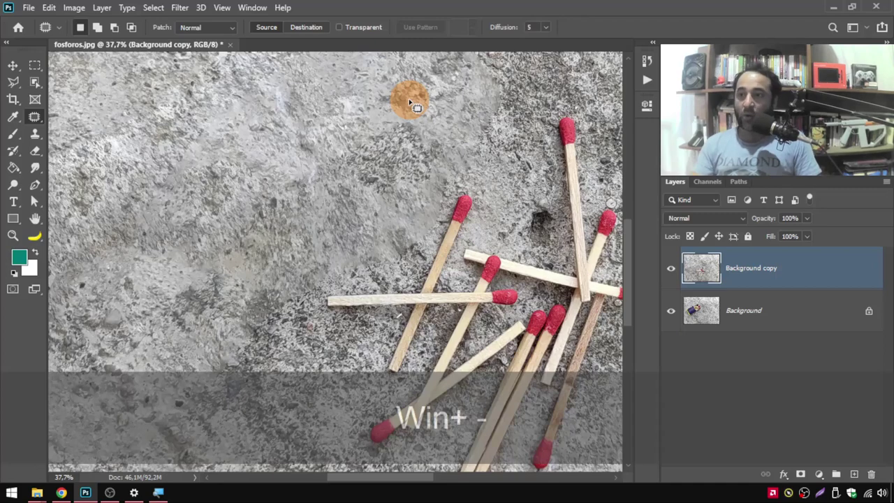
pyautogui.scroll(-2, 412, 105)
pyautogui.scroll(-1, 430, 224)
pyautogui.scroll(1, 573, 290)
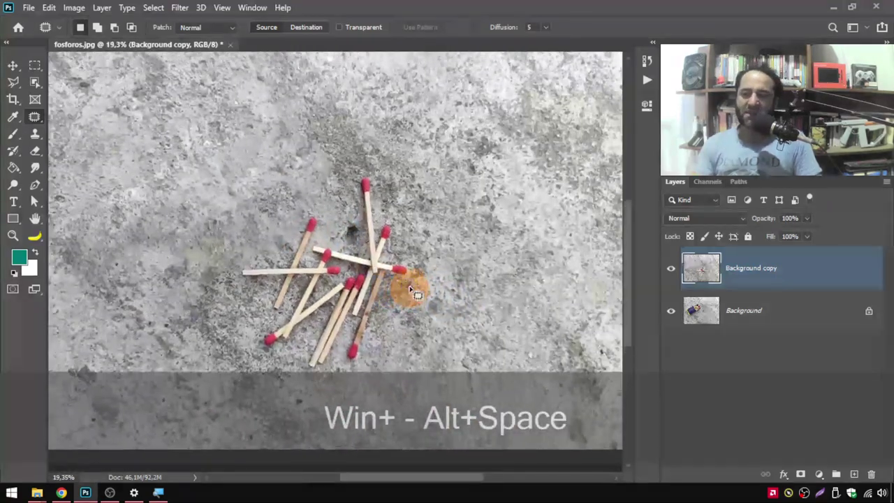
pyautogui.moveTo(417, 293)
pyautogui.mouseDown()
pyautogui.moveTo(503, 309)
pyautogui.moveTo(442, 273)
pyautogui.mouseUp()
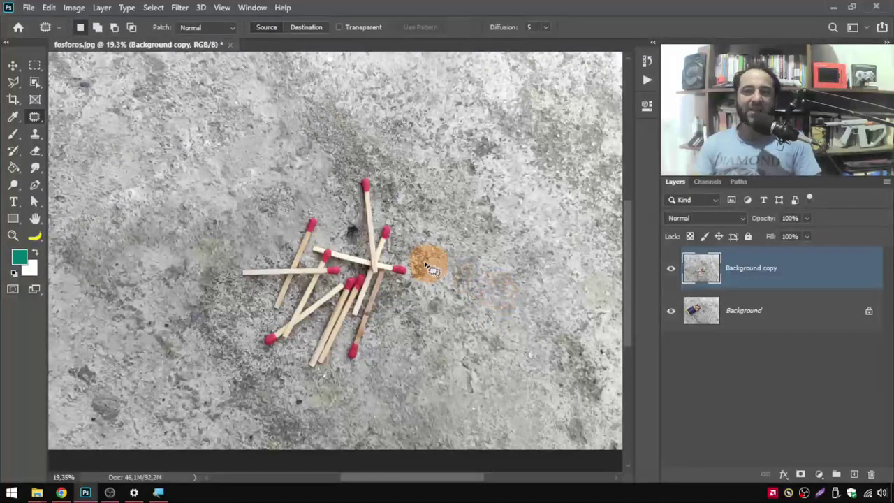
pyautogui.scroll(-2, 422, 263)
pyautogui.scroll(-1, 416, 262)
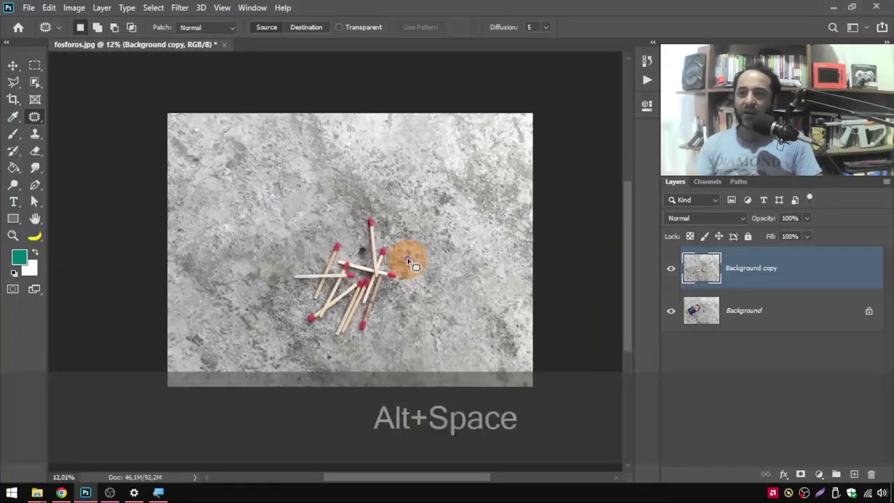